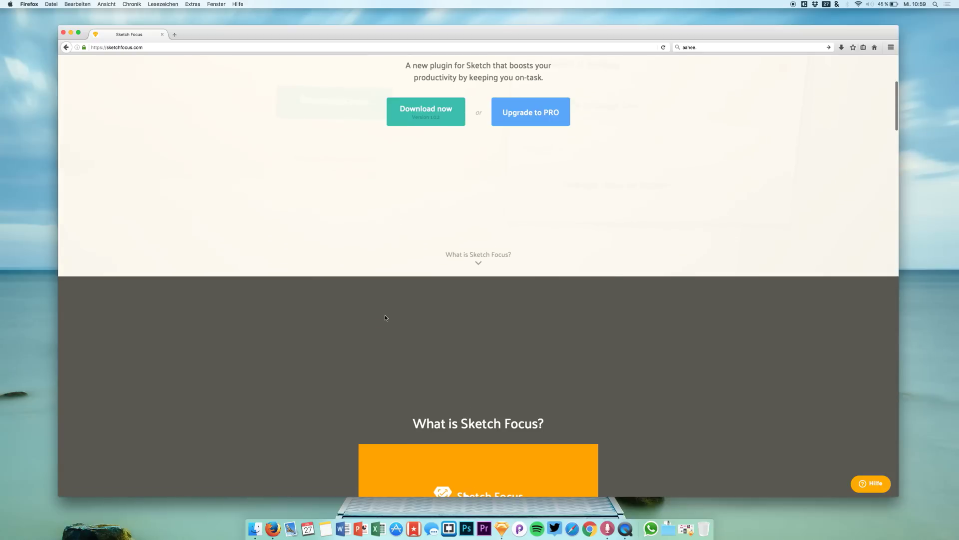
- Scroll the Sketch Focus site to its intro video, then minimize Firefox to bring portal_free_sample forward
scroll(385, 318, down, 5)
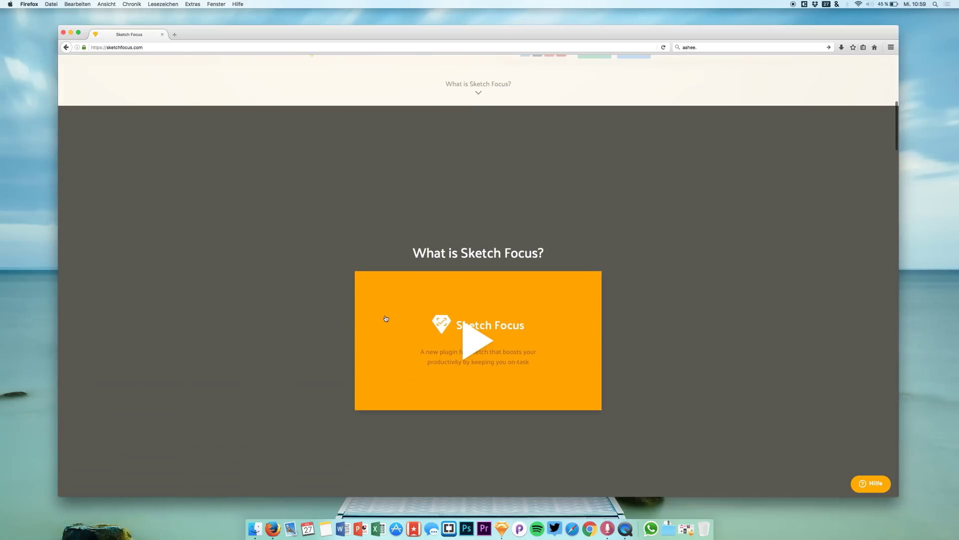
click(502, 528)
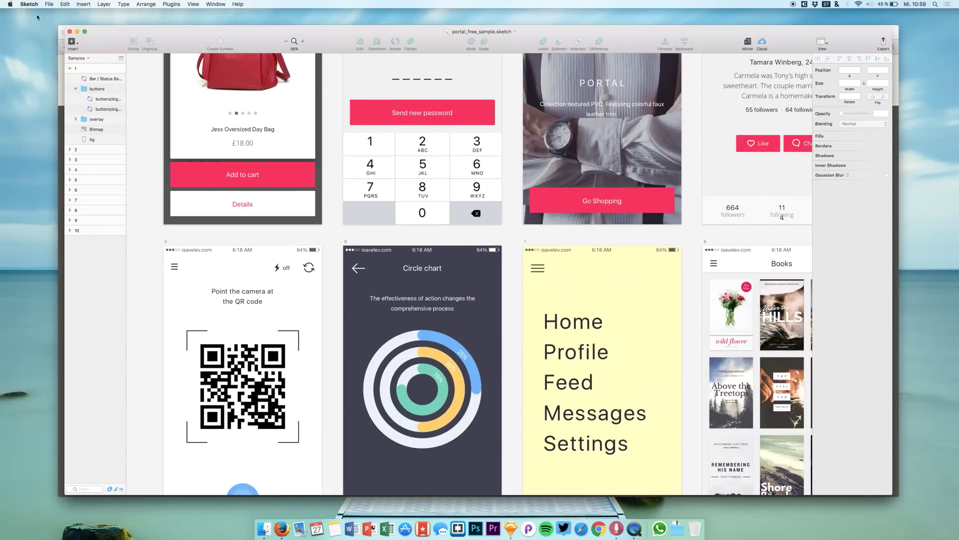
key(super+Tab)
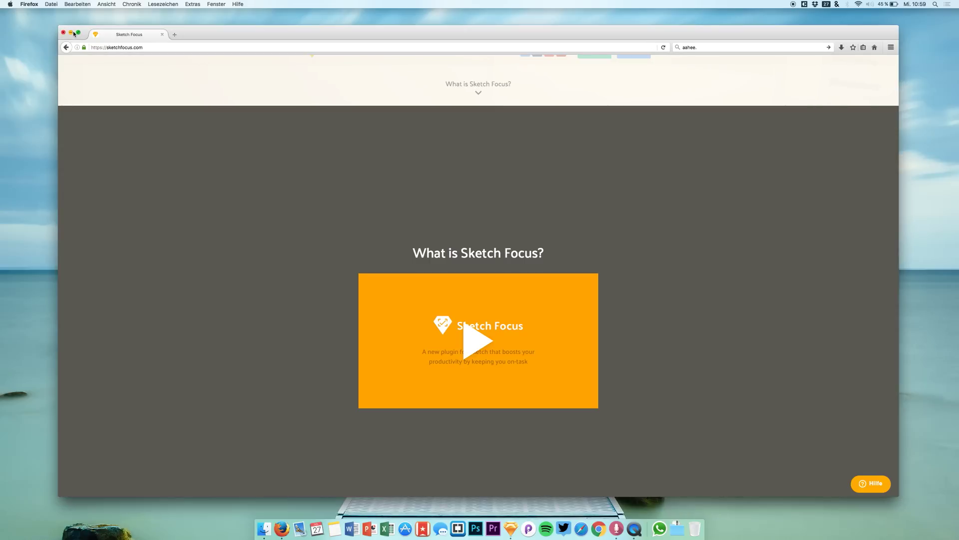
click(71, 32)
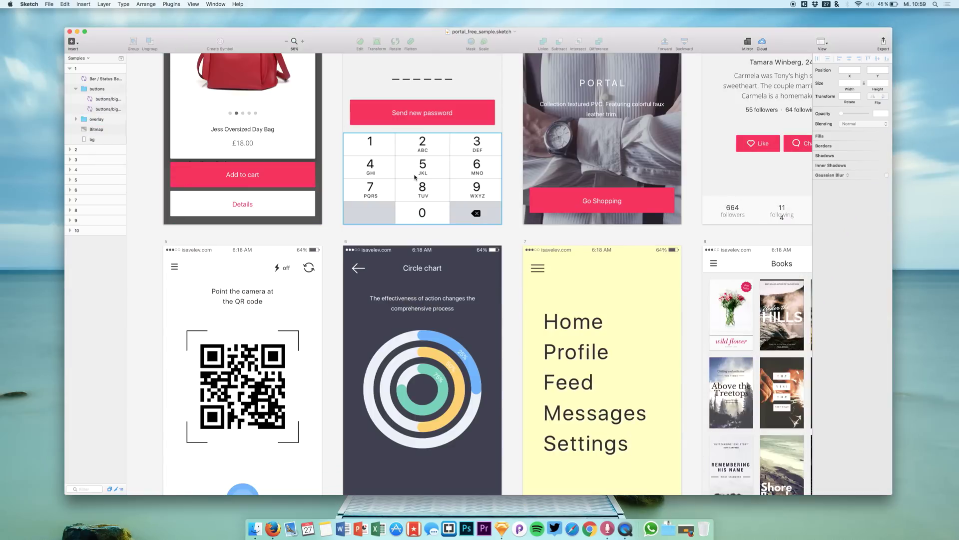
scroll(422, 199, up, 5)
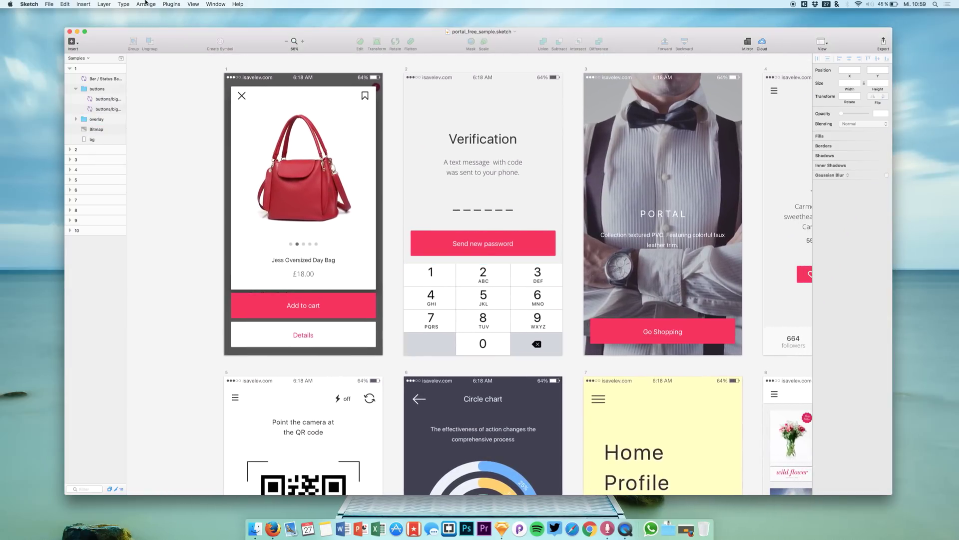
- Open Show Sketch Focus from Plugins and place its panel at lower right beside a narrower document window
click(179, 3)
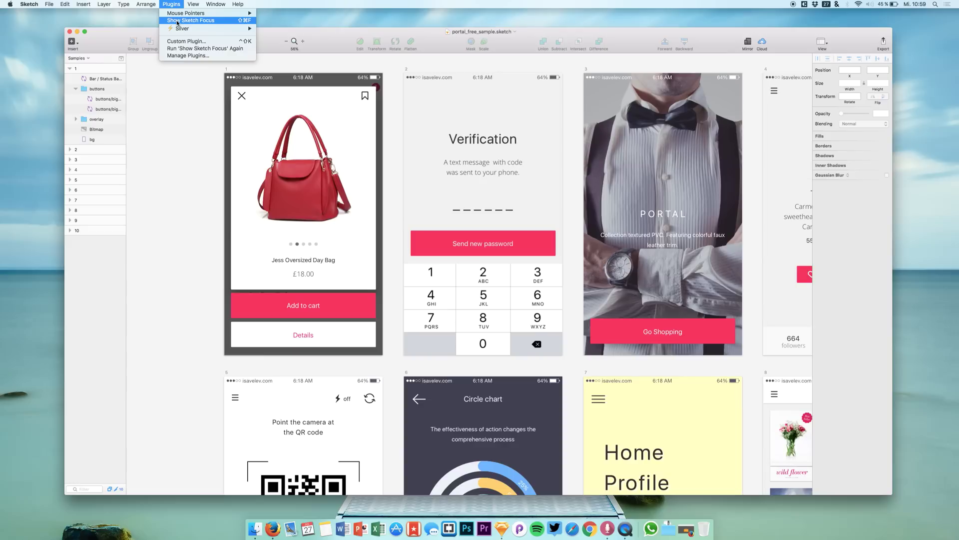
click(178, 20)
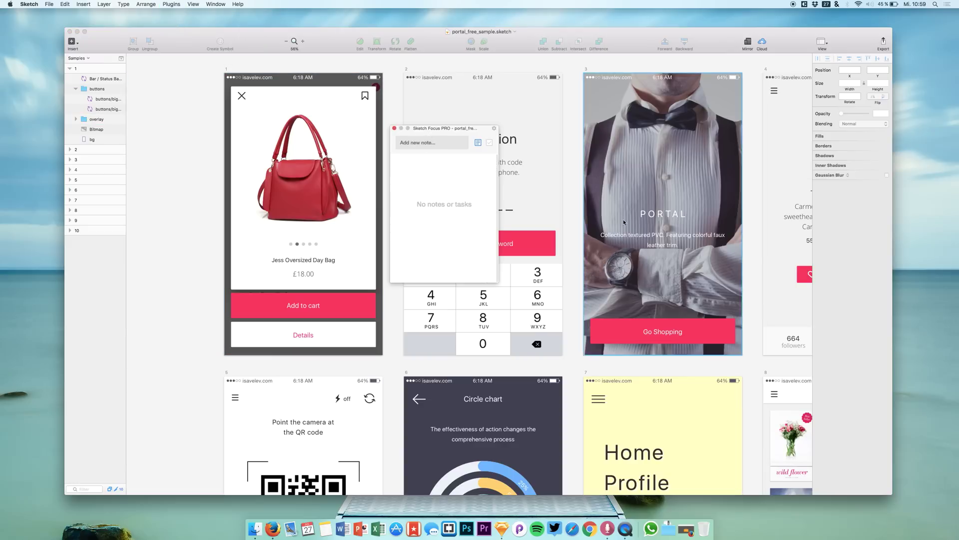
mouse_move(420, 132)
mouse_down()
mouse_move(697, 242)
mouse_move(845, 339)
mouse_move(861, 338)
mouse_up()
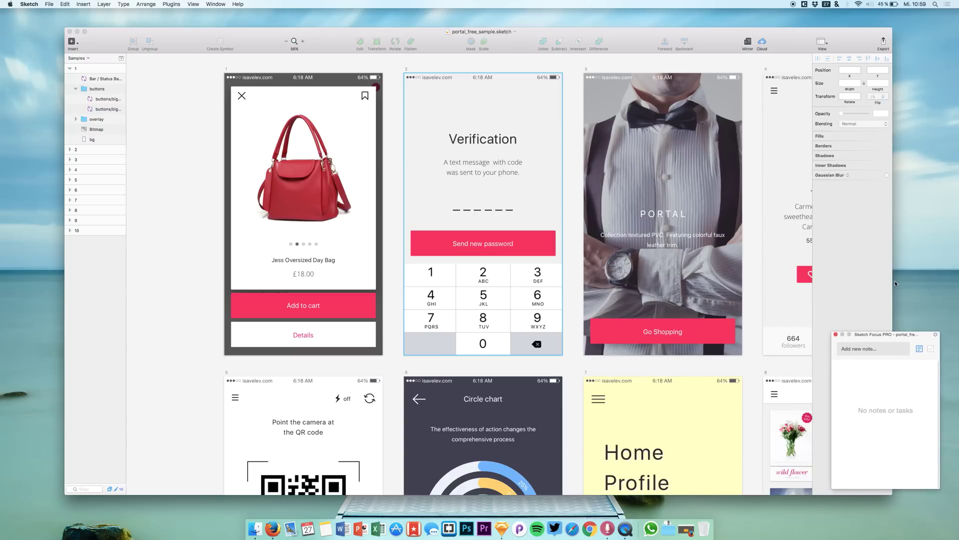
drag(894, 282, 850, 282)
drag(557, 27, 519, 26)
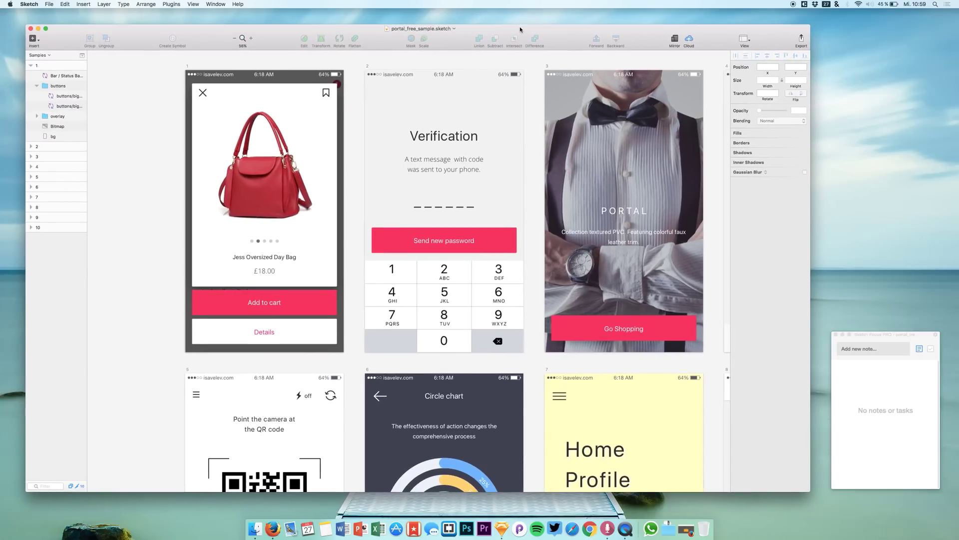
drag(887, 341, 882, 343)
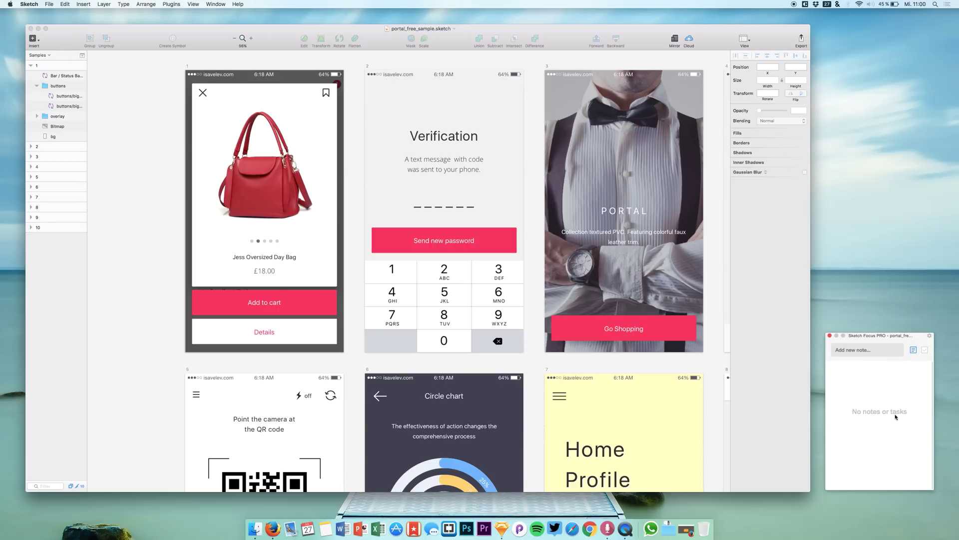
- Select the Details button layer inside the buttons group on artboard 1
click(279, 334)
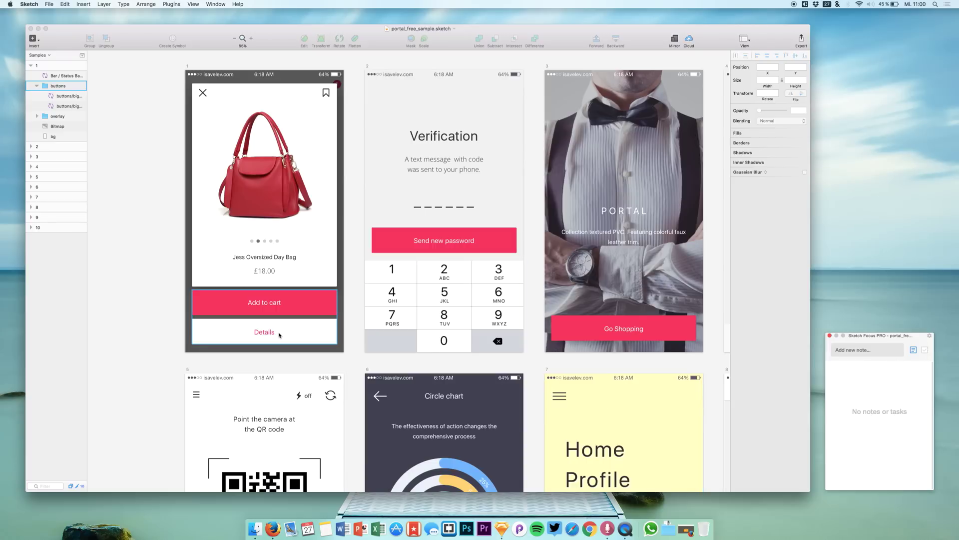
click(214, 298)
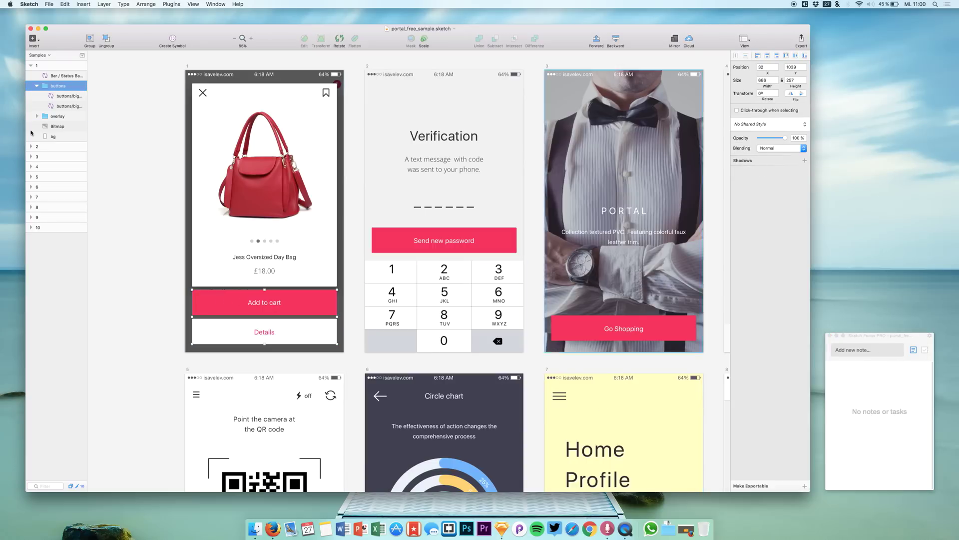
click(65, 95)
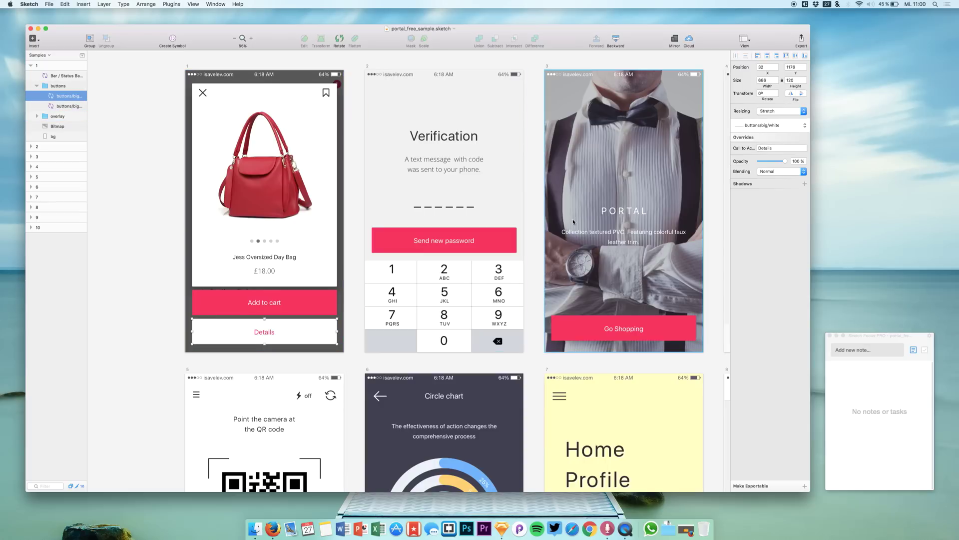
- Add the note 'Should this button be green?', then select Add to cart and switch to tasks
click(864, 351)
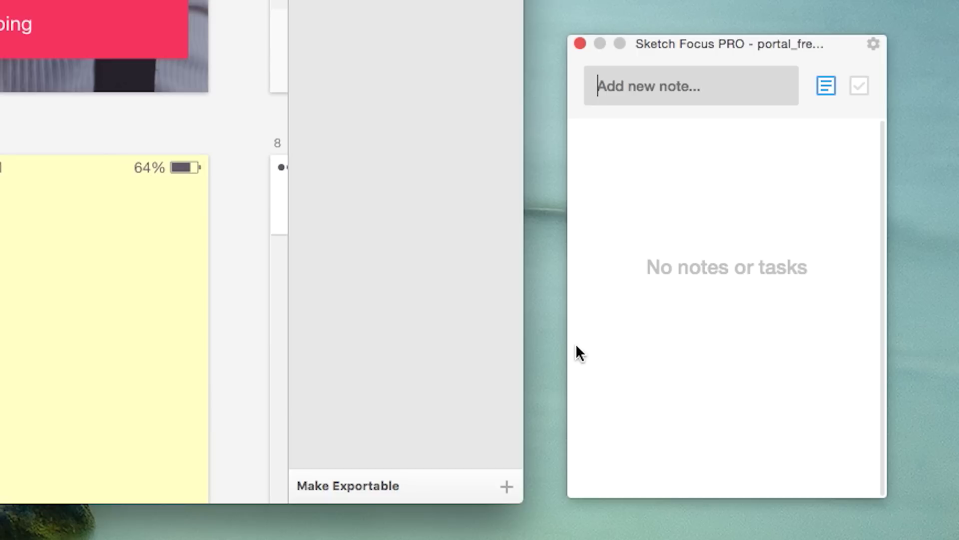
text(Should this button be gr)
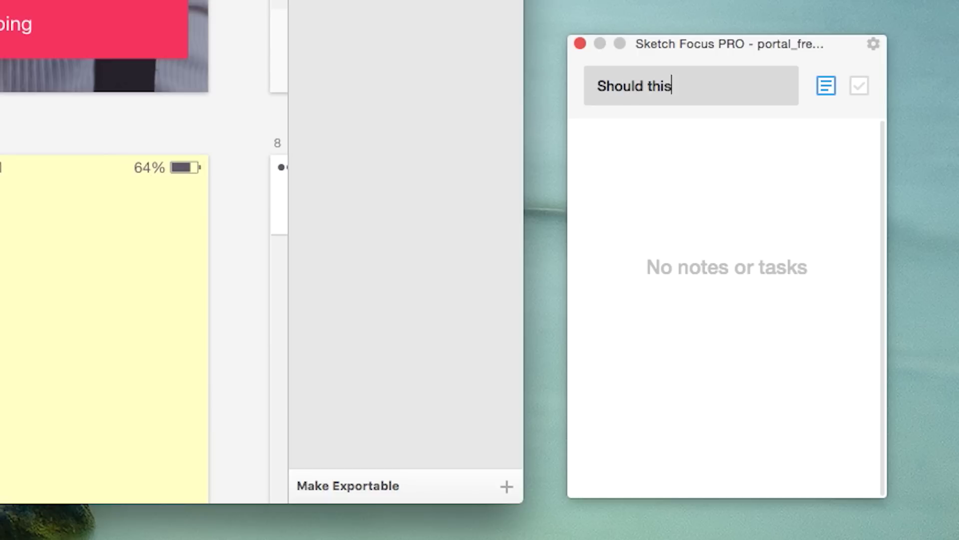
text(eeN)
key(BackSpace)
text(n?)
key(Return)
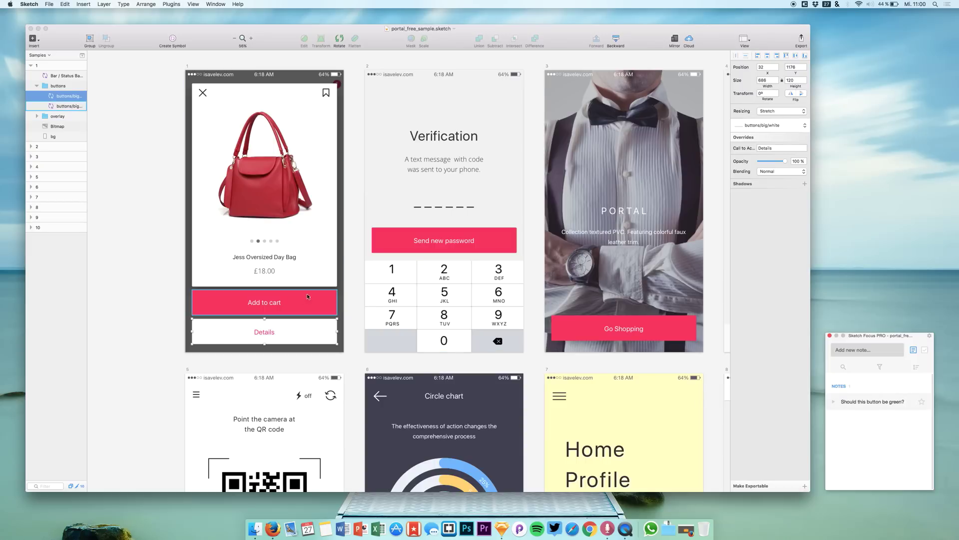
click(316, 306)
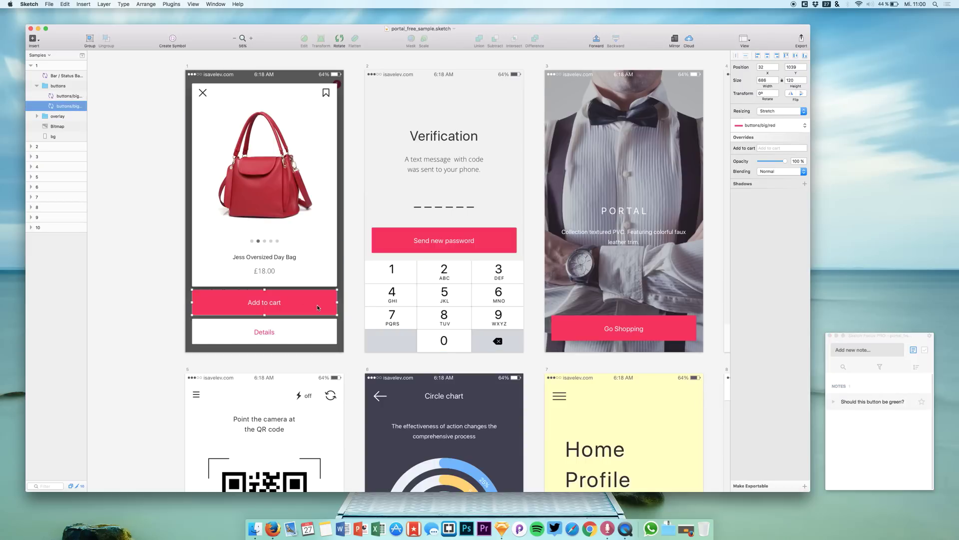
click(926, 351)
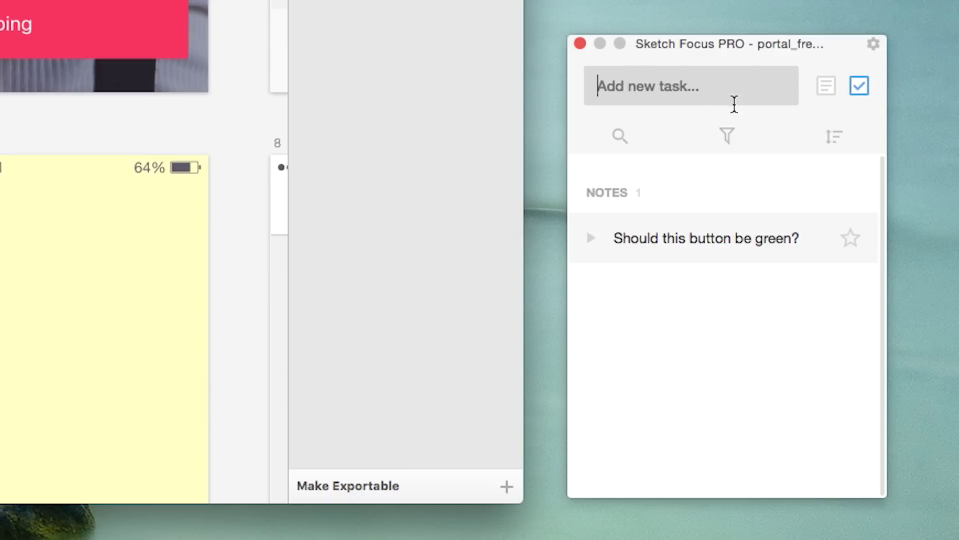
- Add the task 'Make the font bold' to the Sketch Focus PRO panel
text(Make )
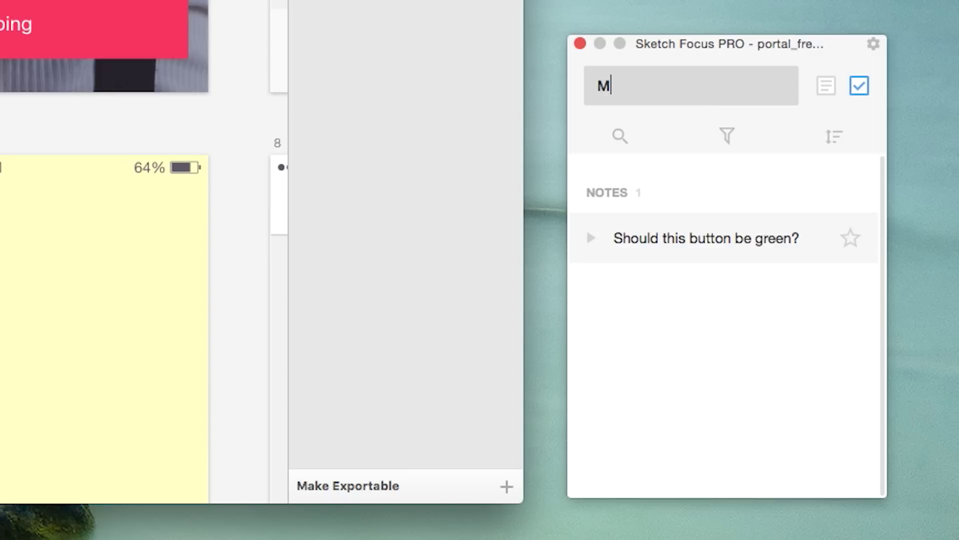
text(the font bold)
key(Return)
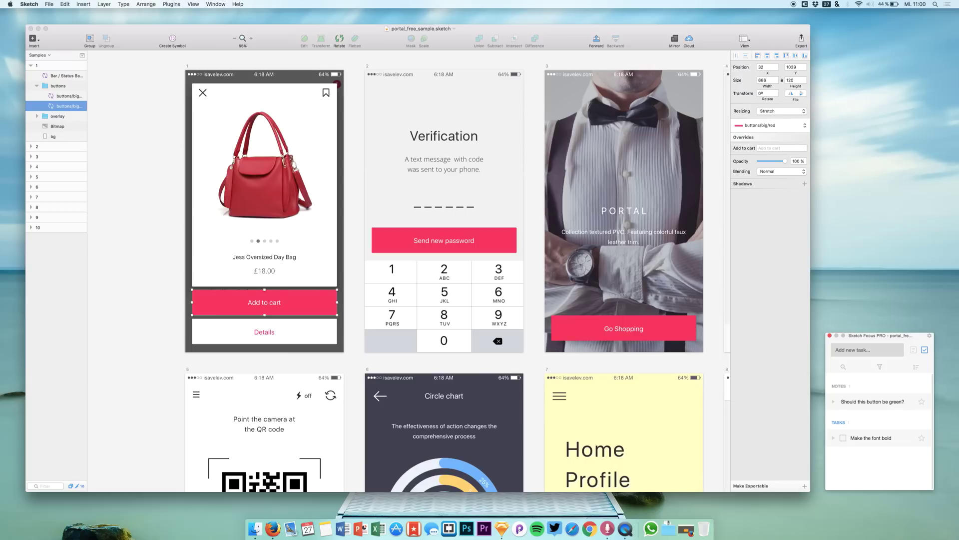
mouse_move(917, 402)
mouse_move(915, 436)
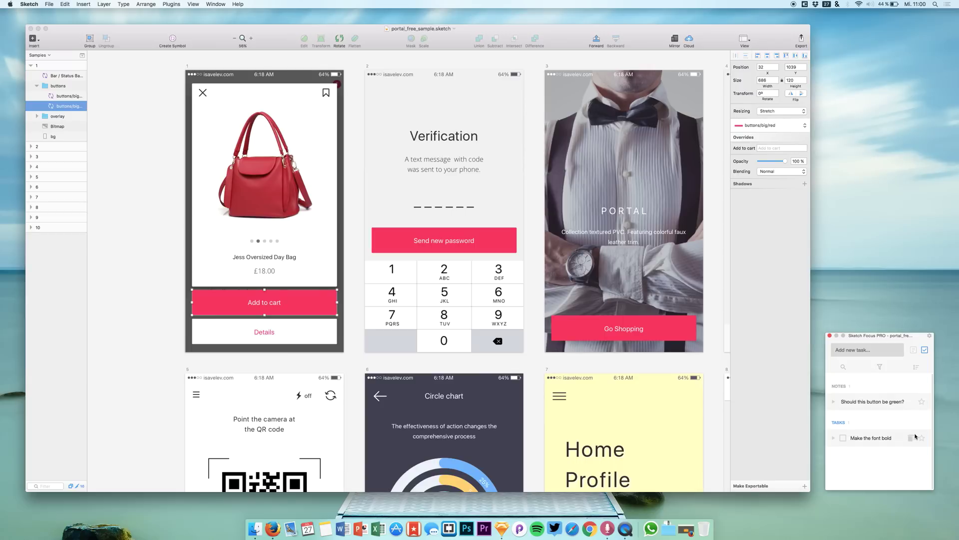
- Star and then unstar the green-button note, and make the Focus panel taller
click(922, 402)
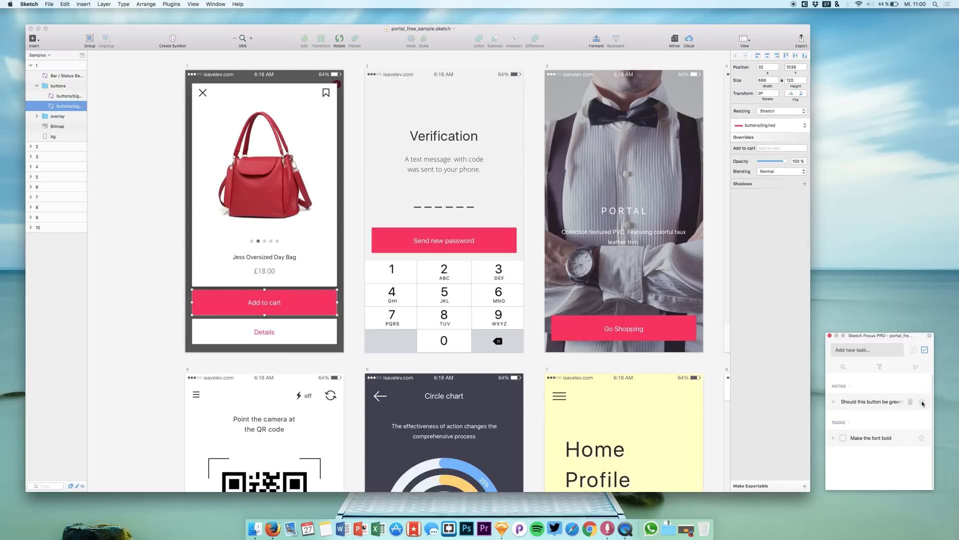
click(922, 402)
drag(867, 332, 849, 201)
- Expand 'Make the font bold' to reveal its buttons/big/red link, then select the keypad on artboard 2
click(834, 305)
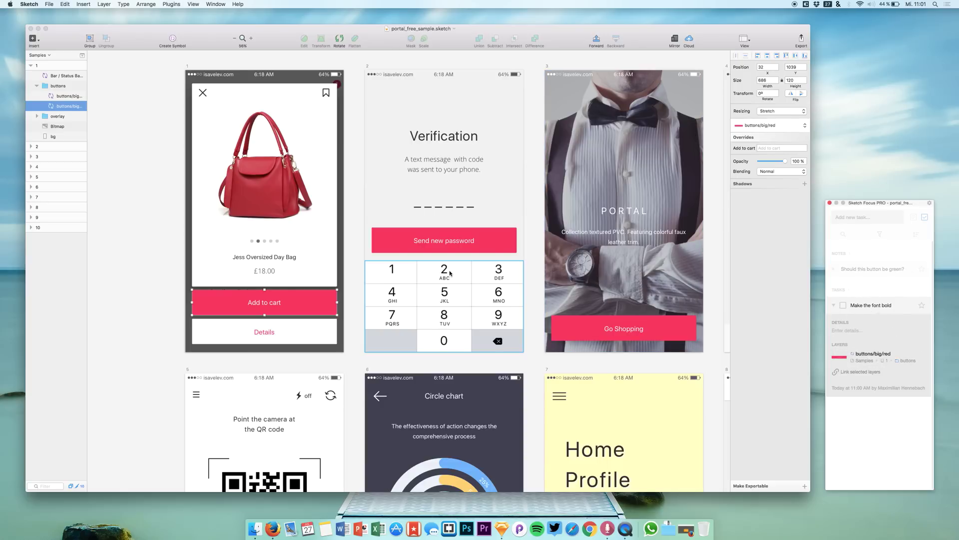
click(491, 242)
click(452, 276)
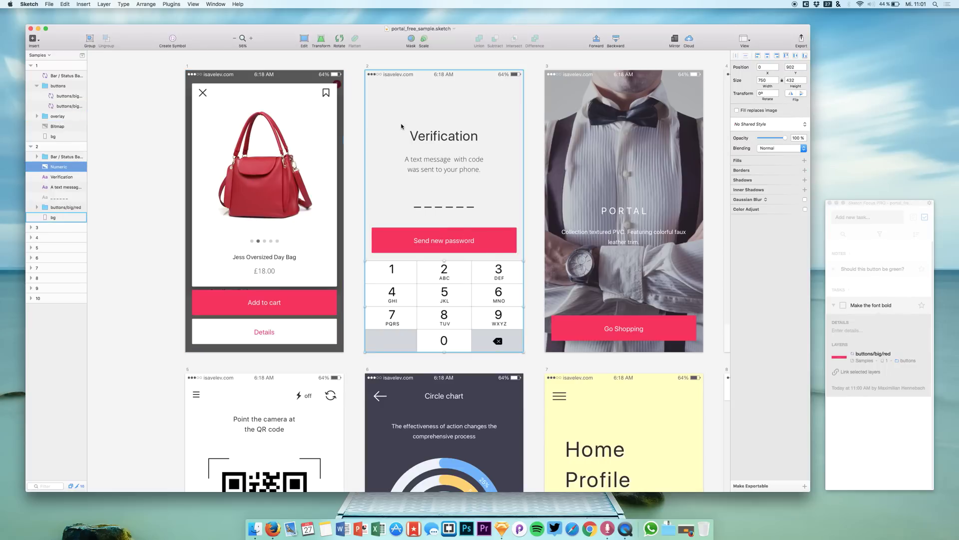
- Add a second task, 'Make it bigger', for the selected keypad
click(865, 217)
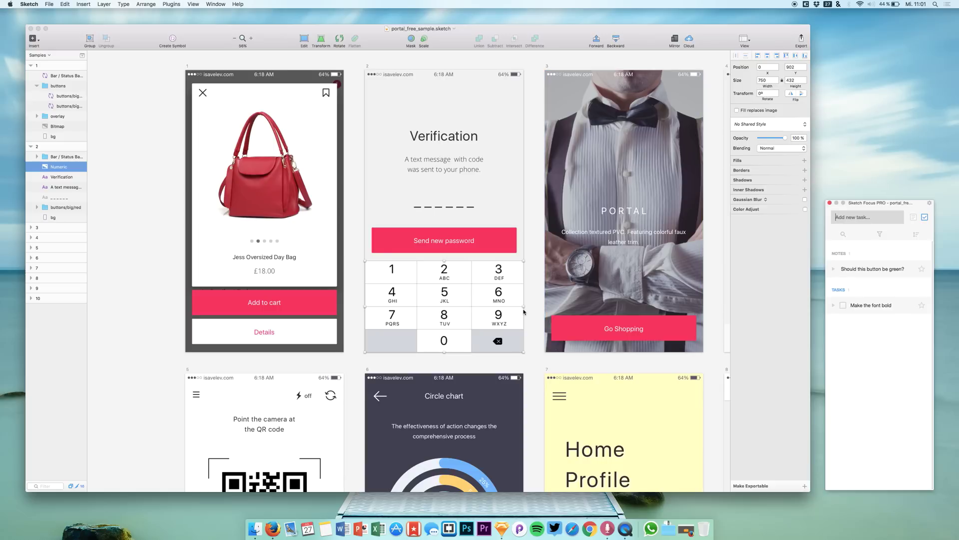
text(Make it bigger)
key(Return)
key(Tab)
- Select the burger icon on artboard 7 and add the note 'could be red' for it
scroll(619, 298, down, 6)
click(554, 210)
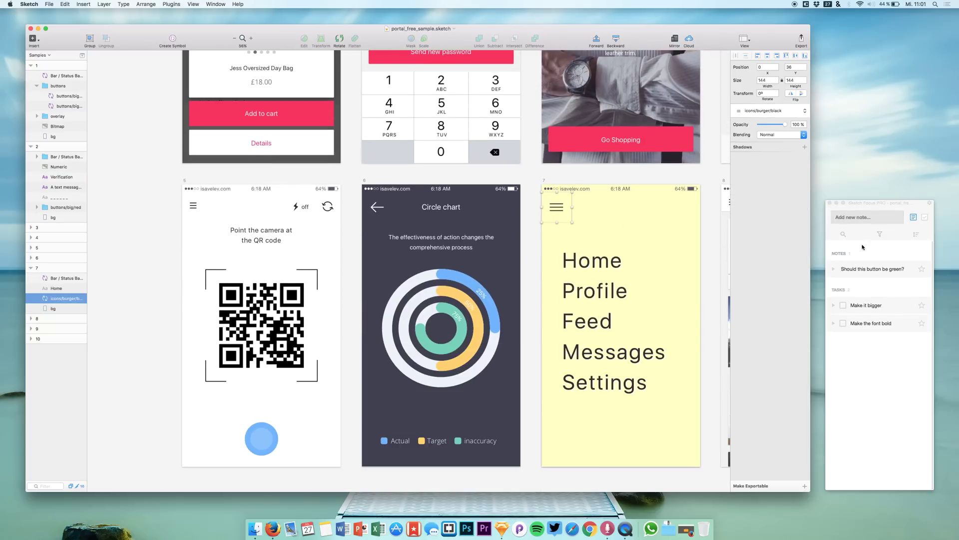
click(857, 275)
text(c)
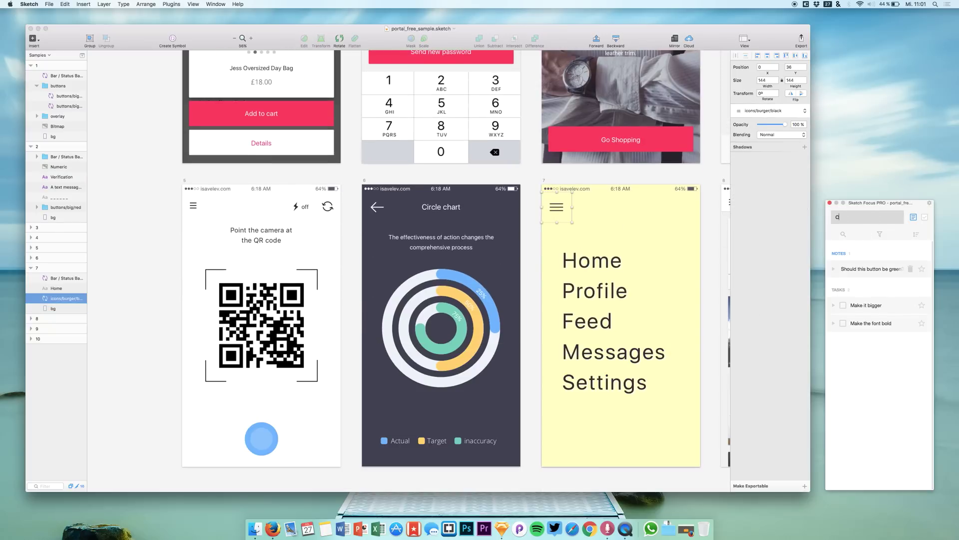
text(ould be red)
key(Return)
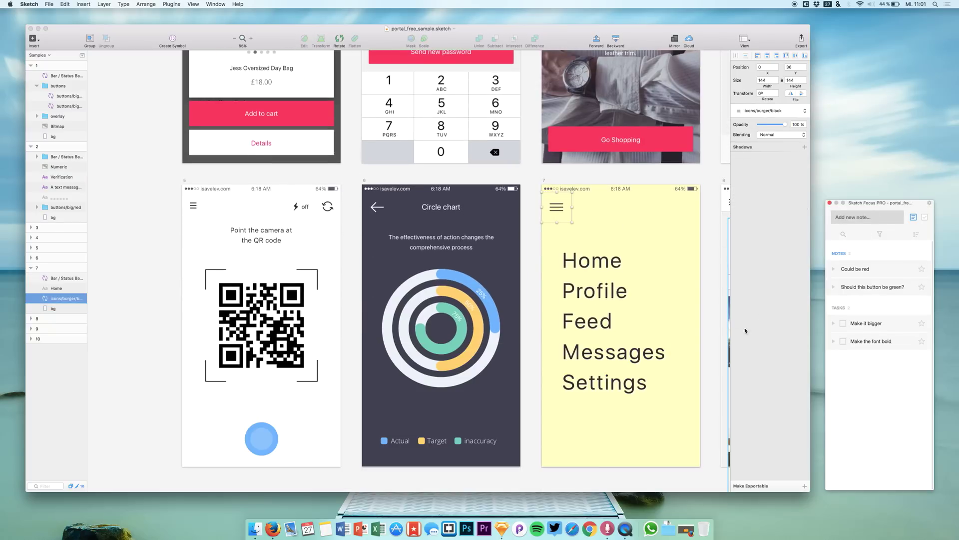
scroll(622, 317, up, 5)
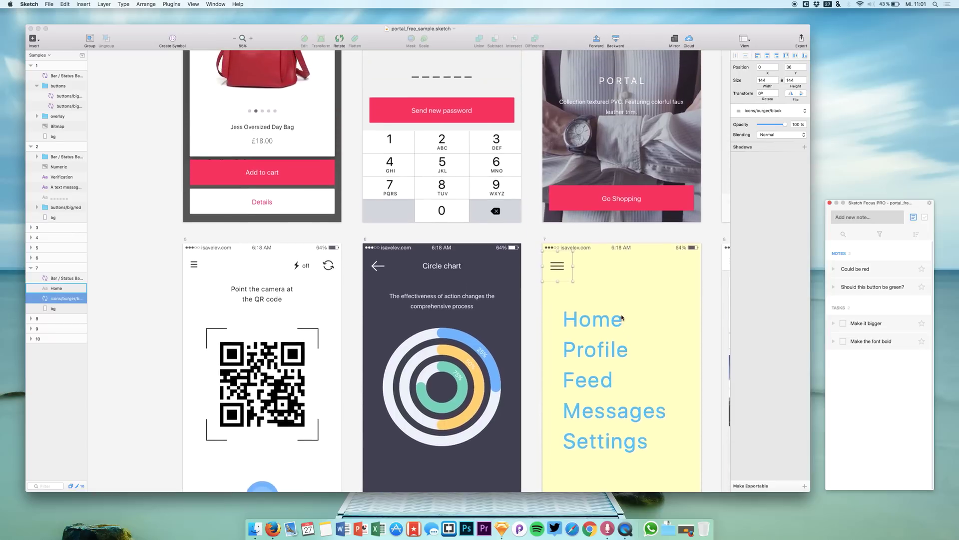
- Expand the 'Could be red' note and give it the details text 'faidfndfndufgnf'
scroll(622, 317, down, 3)
scroll(635, 410, up, 7)
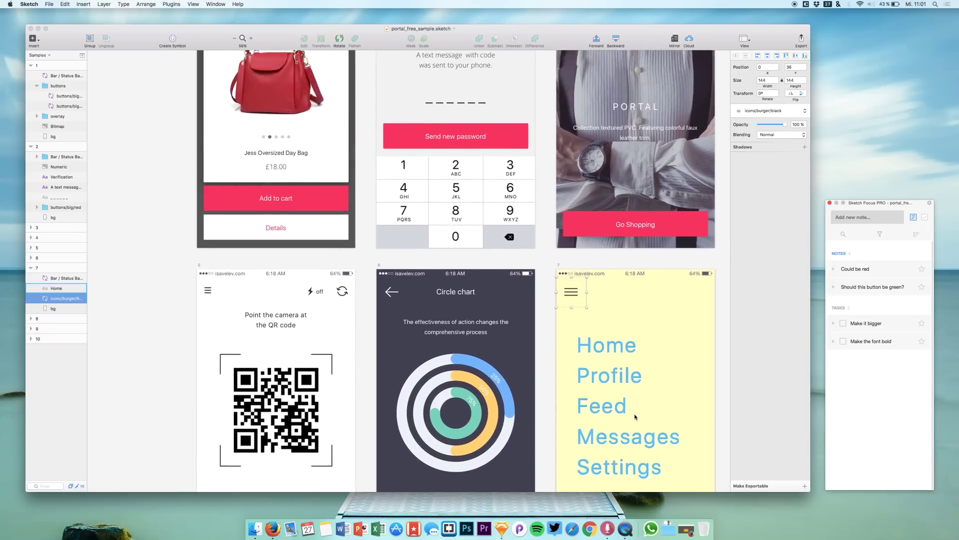
scroll(634, 417, right, 2)
scroll(635, 417, up, 1)
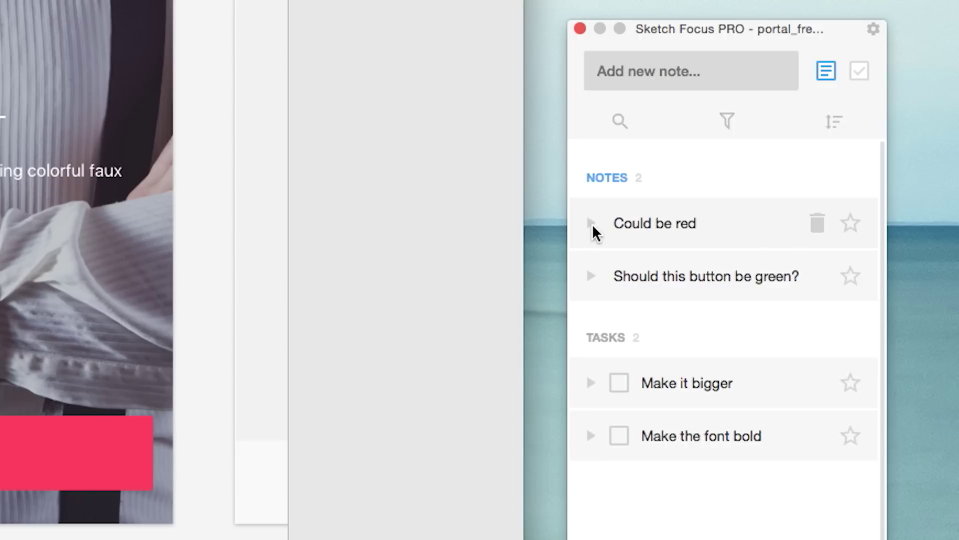
click(834, 271)
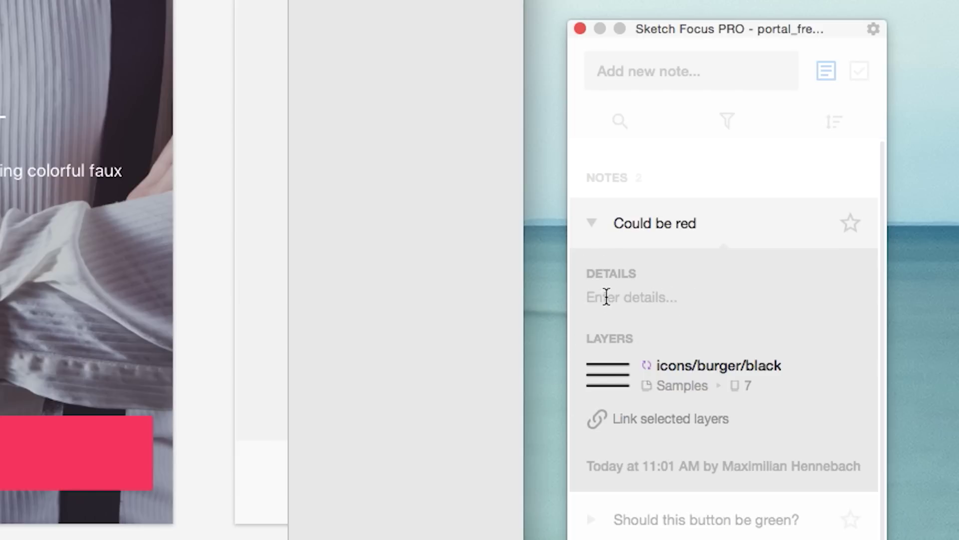
click(606, 298)
text(faidfndfndufgnf)
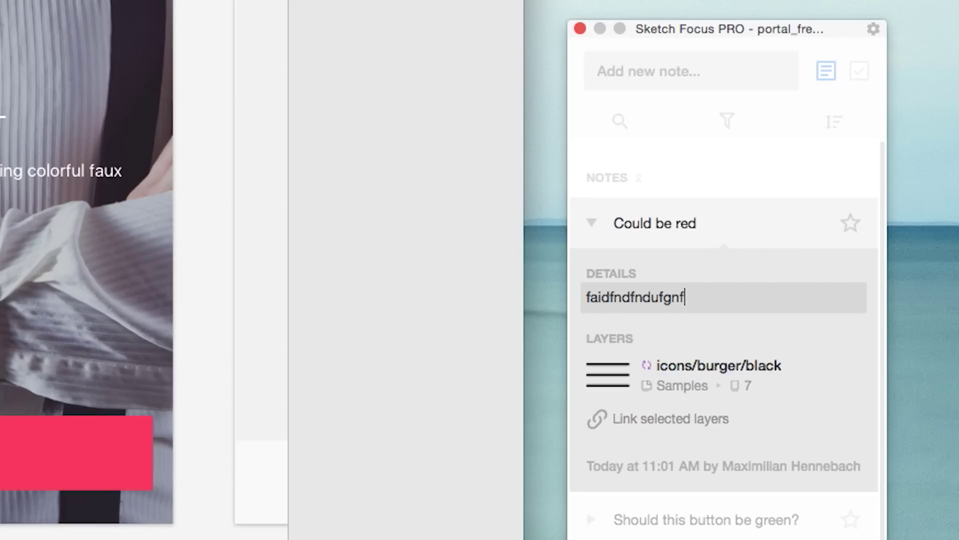
key(Return)
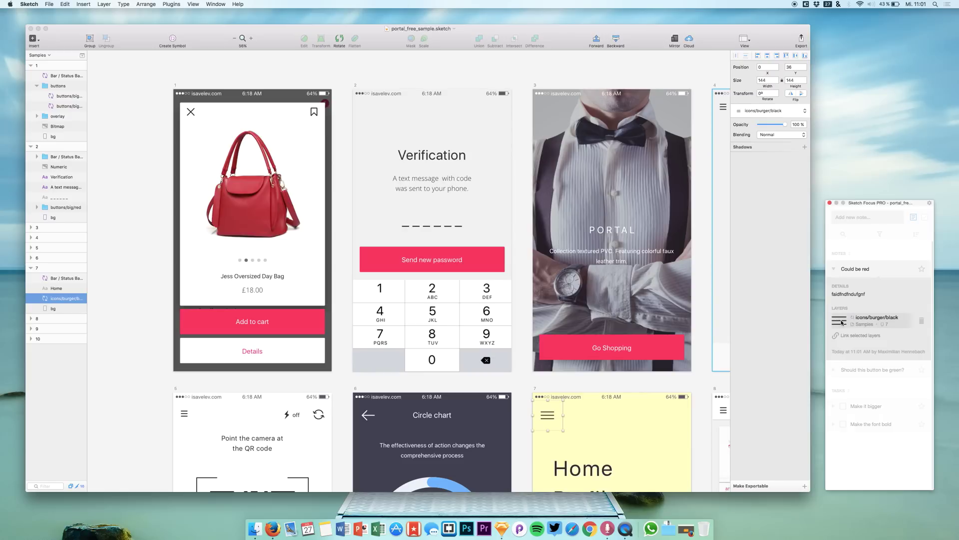
- Jump to the linked burger icon, zoom out to all ten artboards, and select the Home text on artboard 7
click(841, 323)
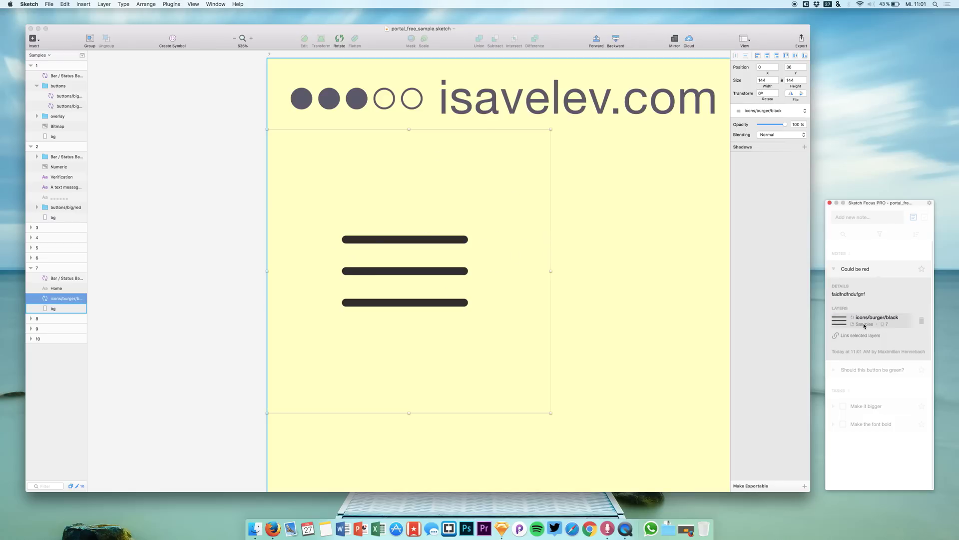
click(884, 325)
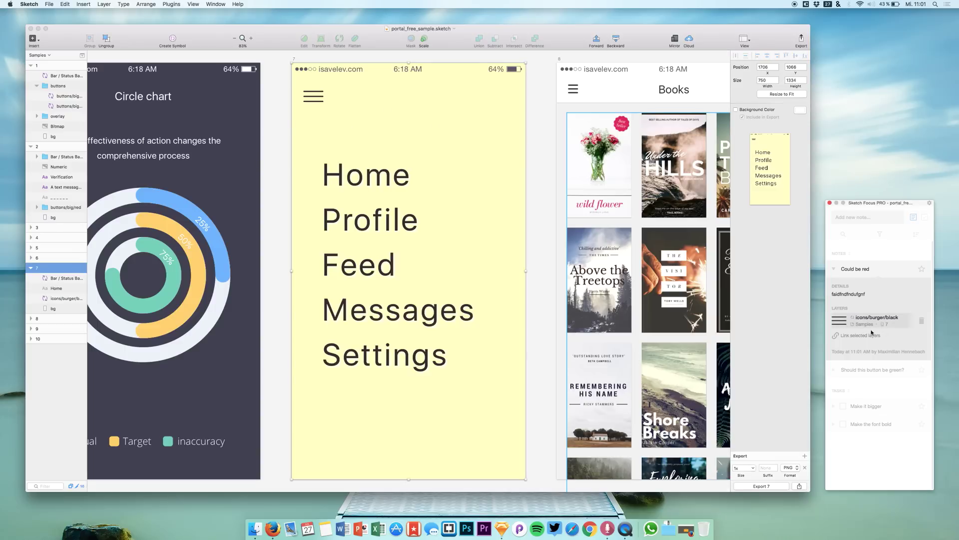
click(865, 328)
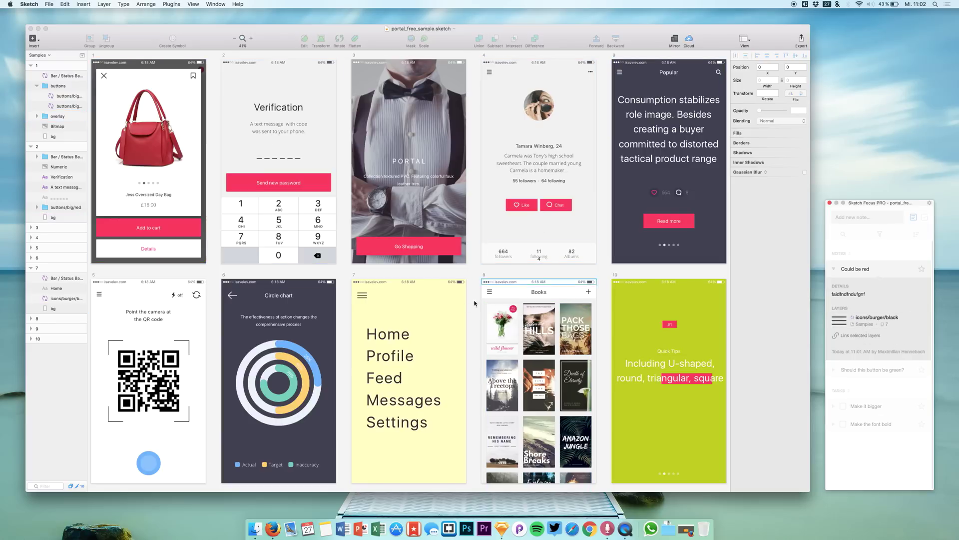
click(387, 356)
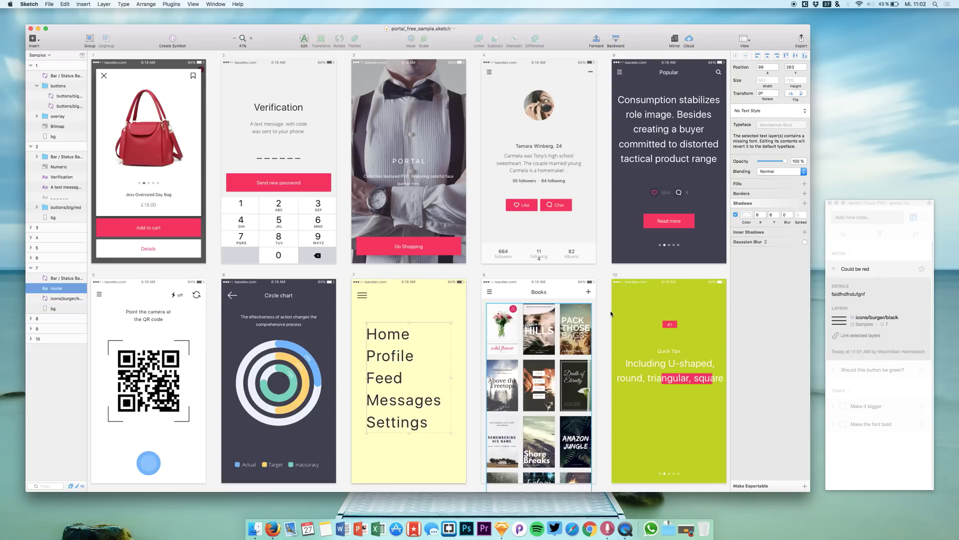
- Link the Home text to 'Could be red', then jump to the Home and burger icon layers
click(848, 335)
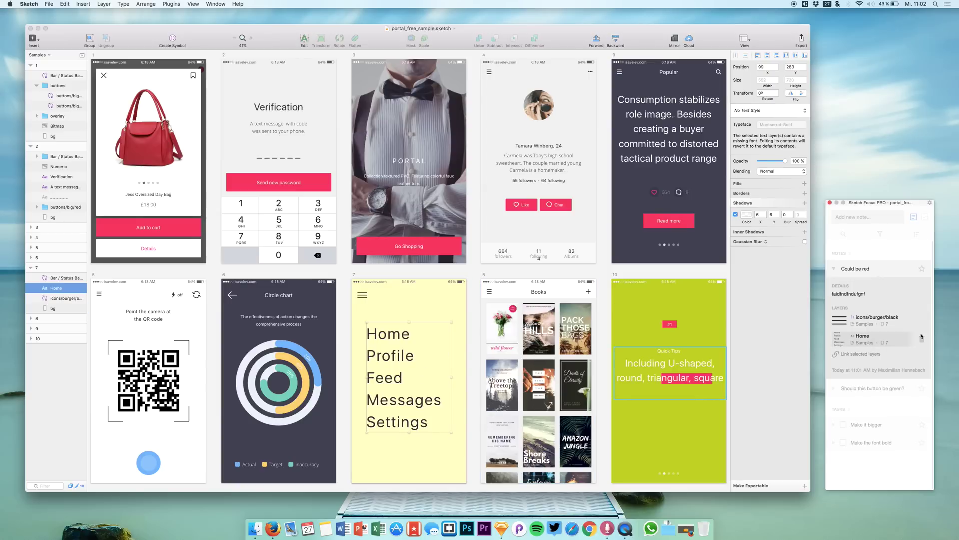
click(853, 337)
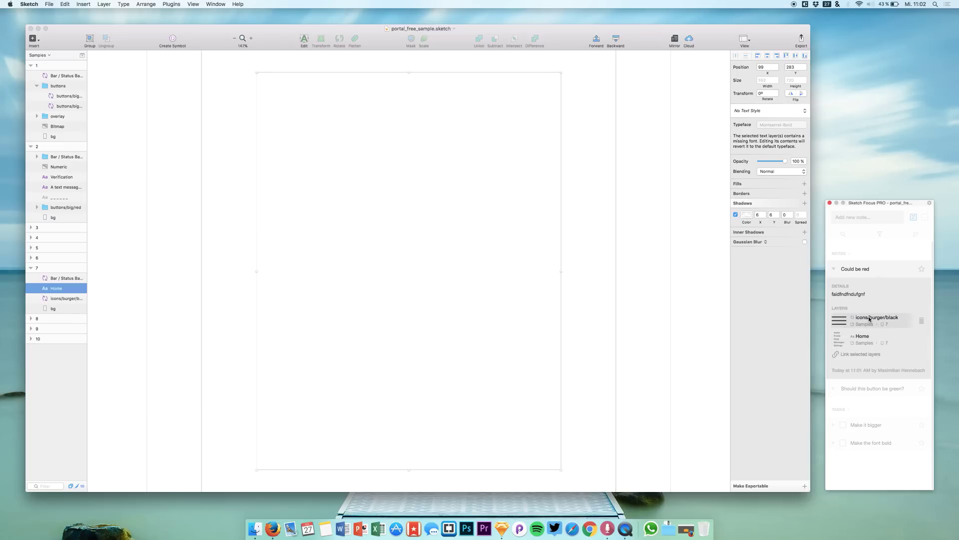
click(869, 319)
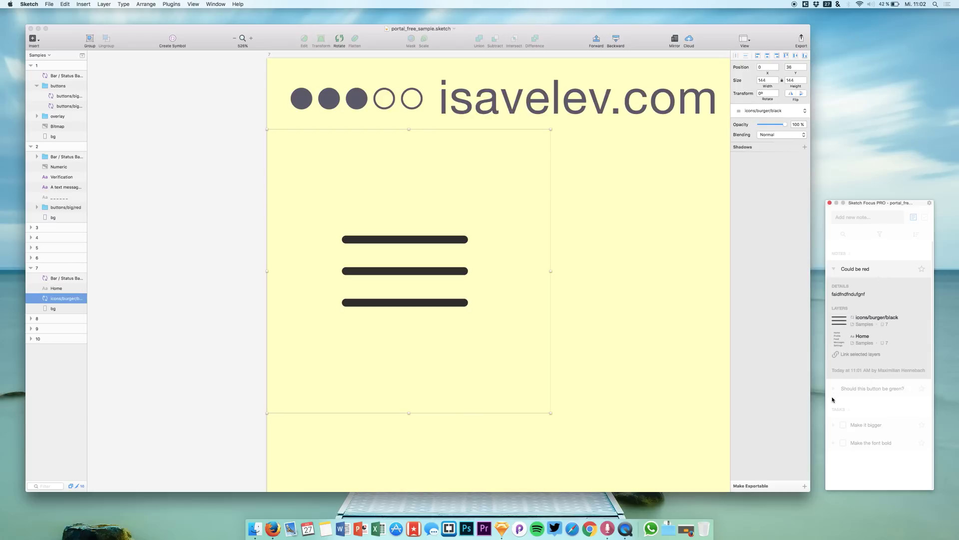
- Collapse 'Could be red' and expand 'Make the font bold' to jump to its buttons/big/red layer
click(862, 383)
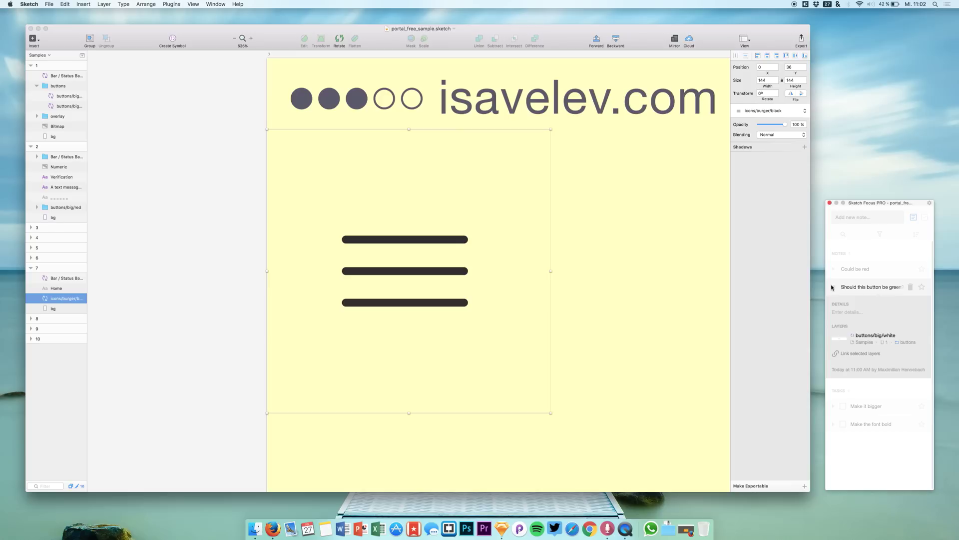
click(833, 343)
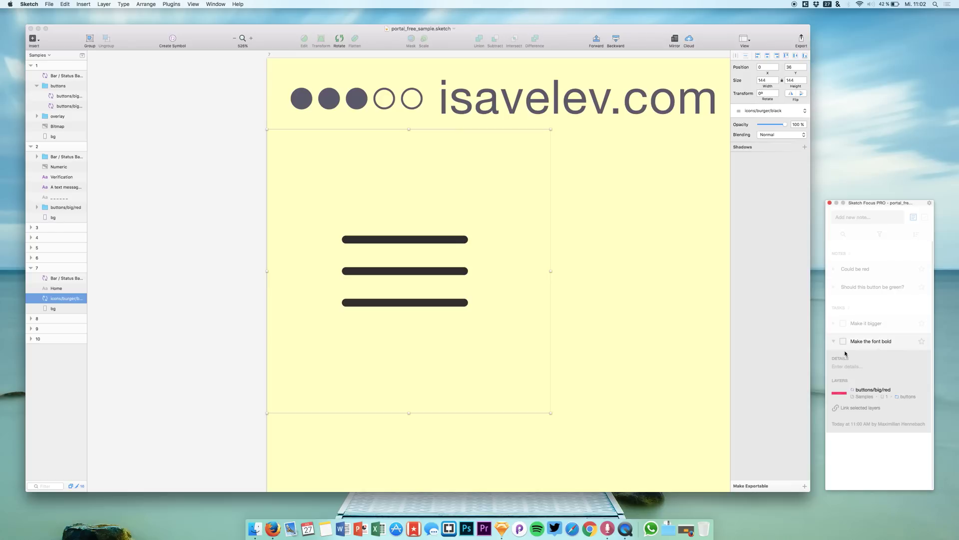
click(873, 392)
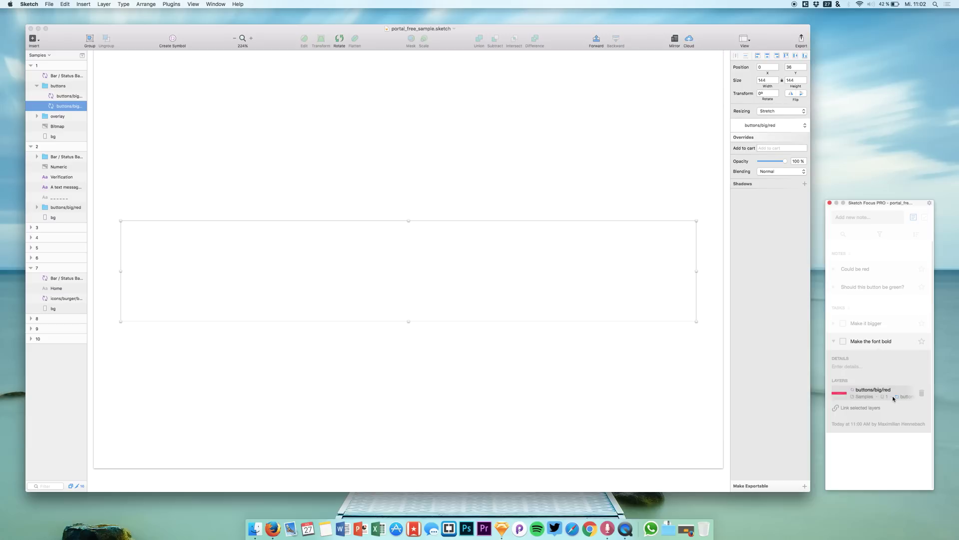
click(903, 399)
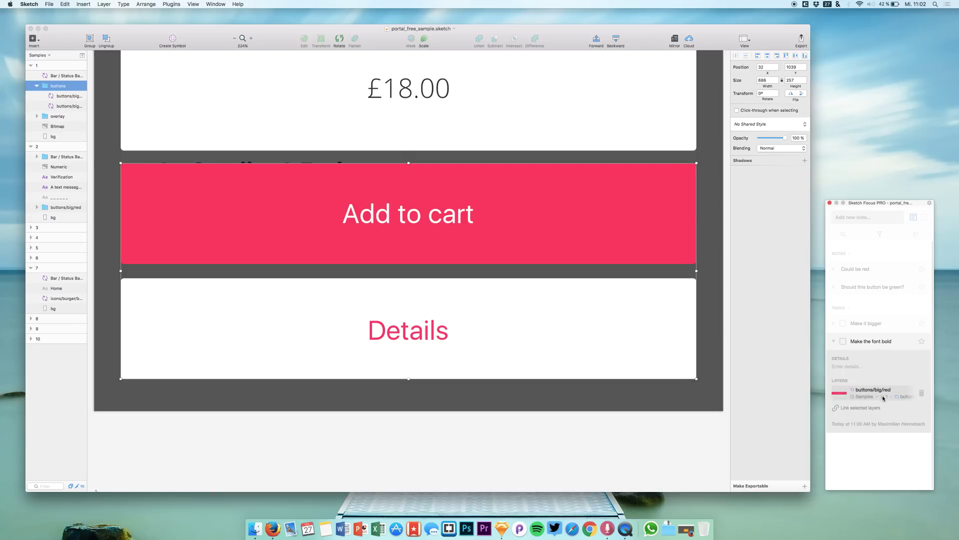
click(870, 393)
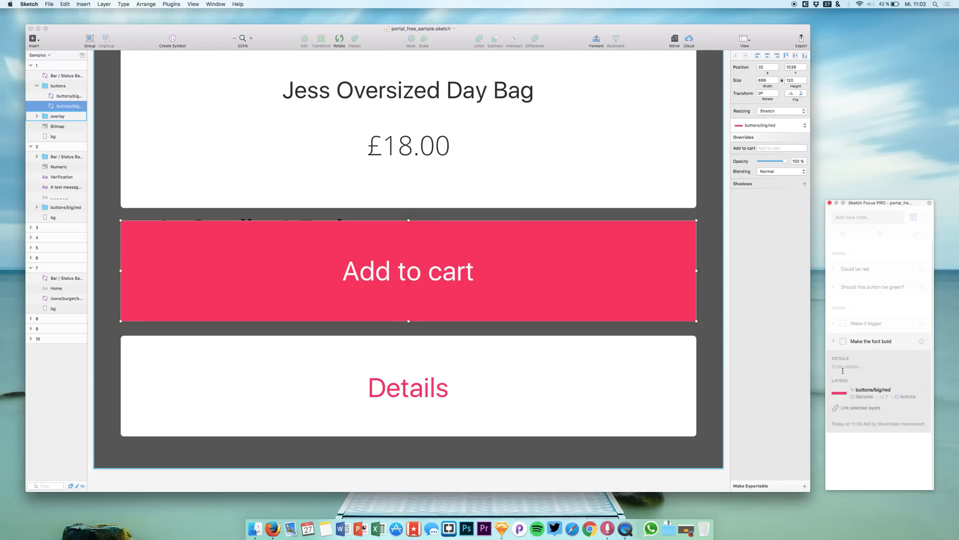
mouse_move(924, 342)
click(845, 338)
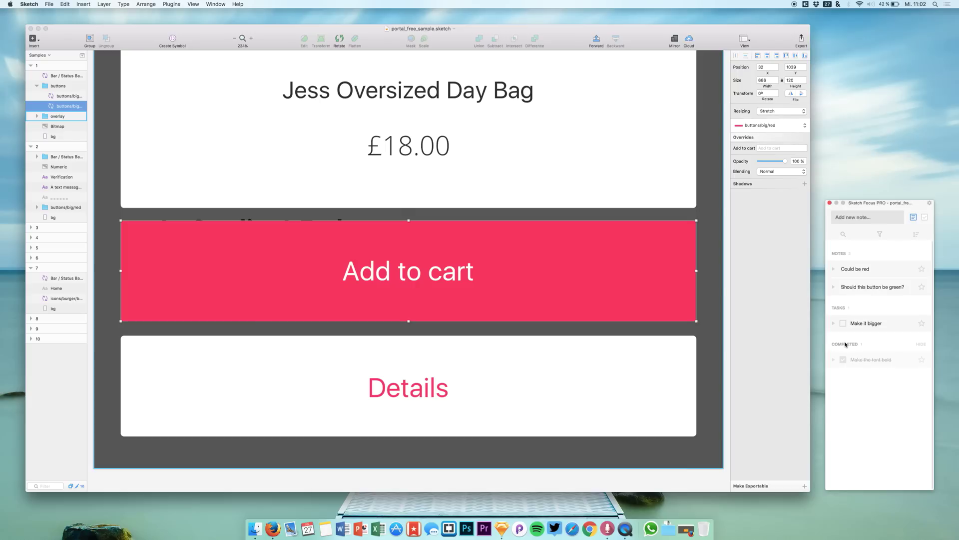
click(846, 323)
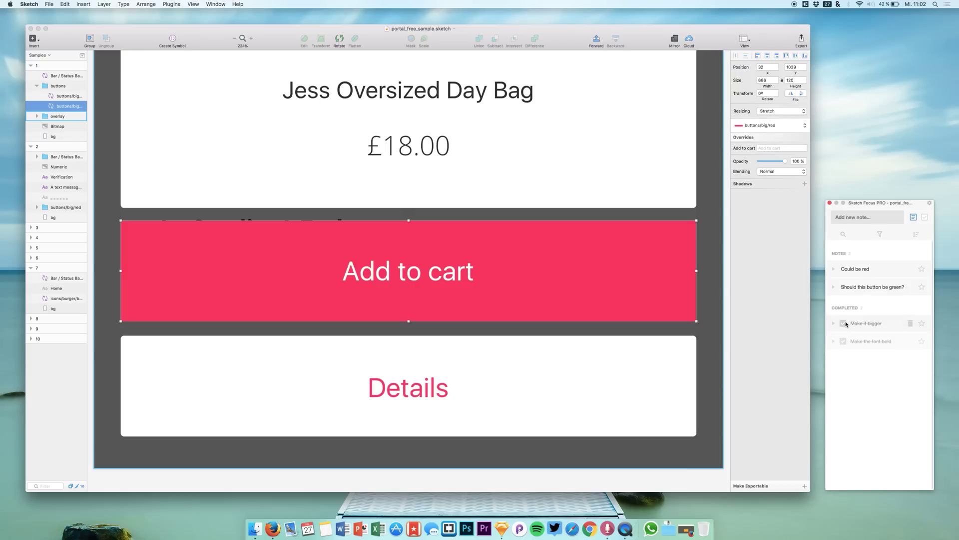
click(846, 284)
click(846, 290)
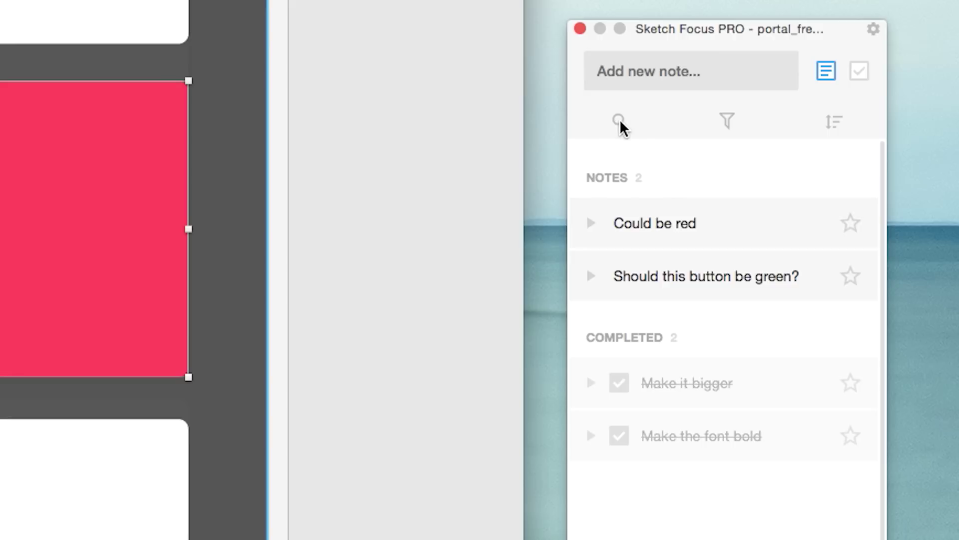
click(844, 235)
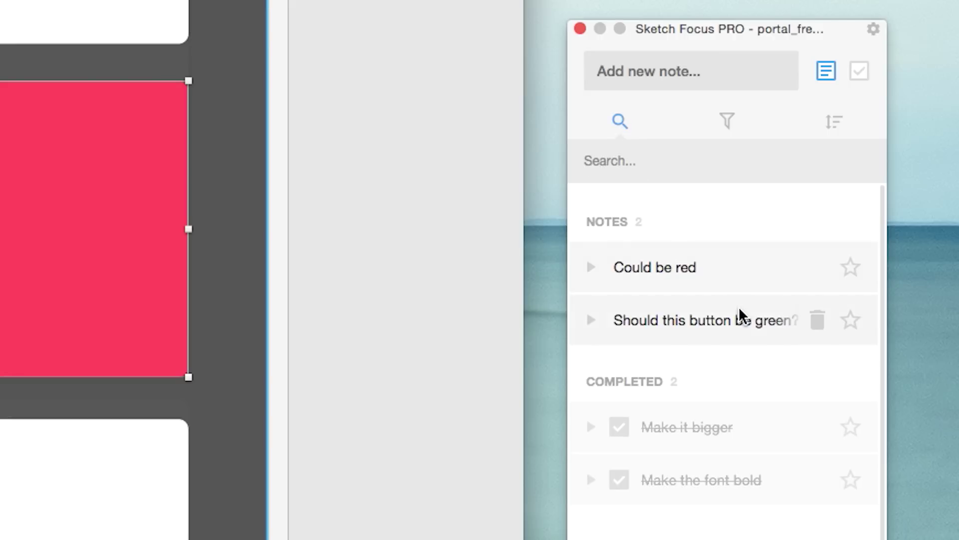
text(coul)
key(BackSpace)
key(BackSpace)
key(BackSpace)
key(BackSpace)
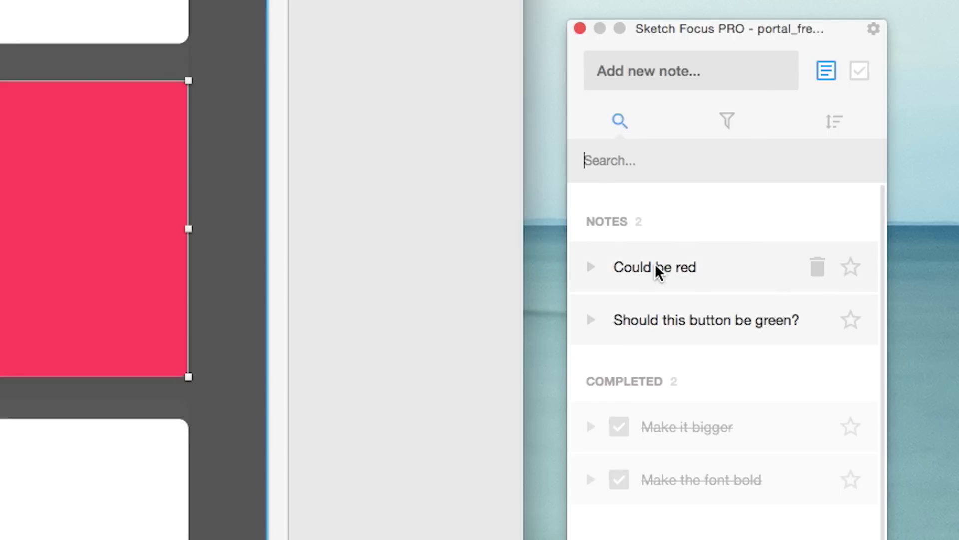
text(gree)
key(BackSpace)
key(BackSpace)
key(BackSpace)
key(BackSpace)
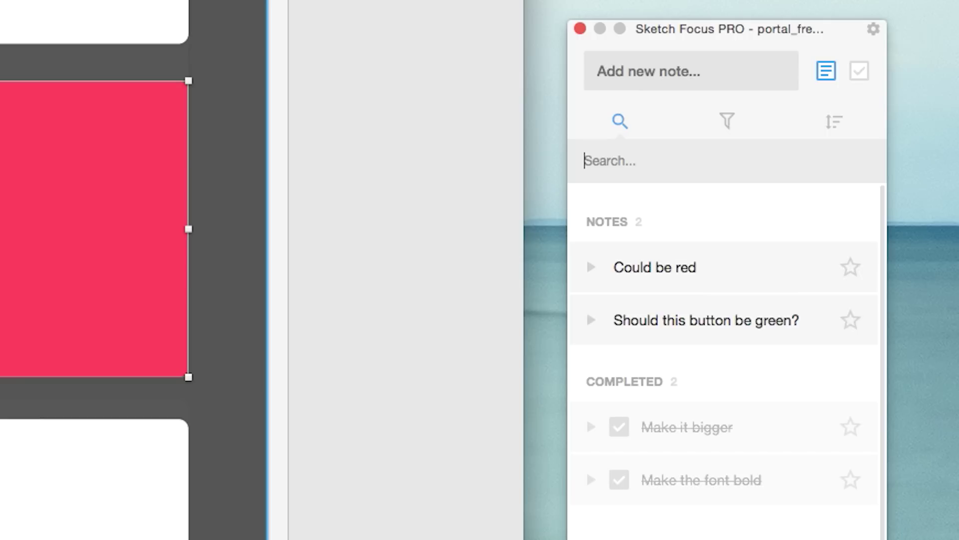
click(729, 120)
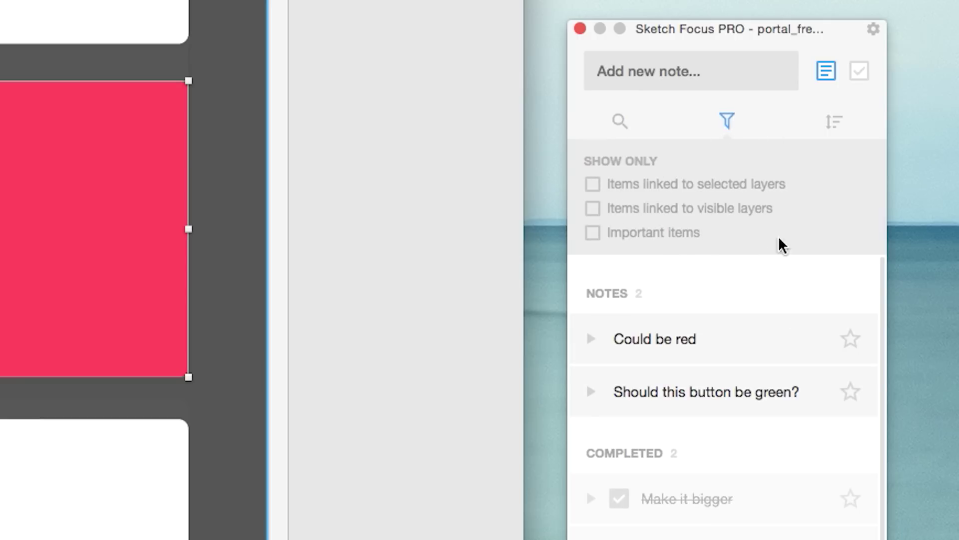
click(836, 122)
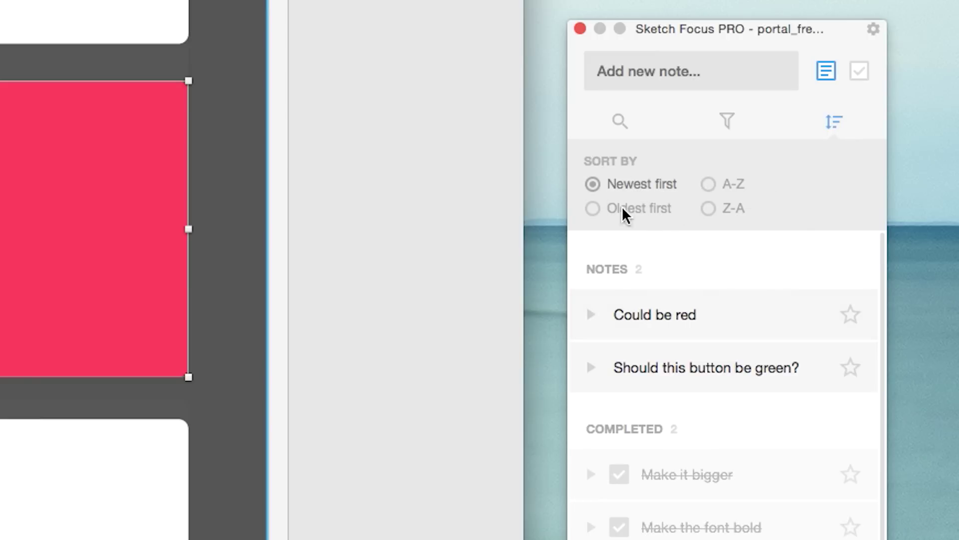
- Close the sorting options, move the Sketch Focus PRO panel, and browse its settings pages
click(841, 126)
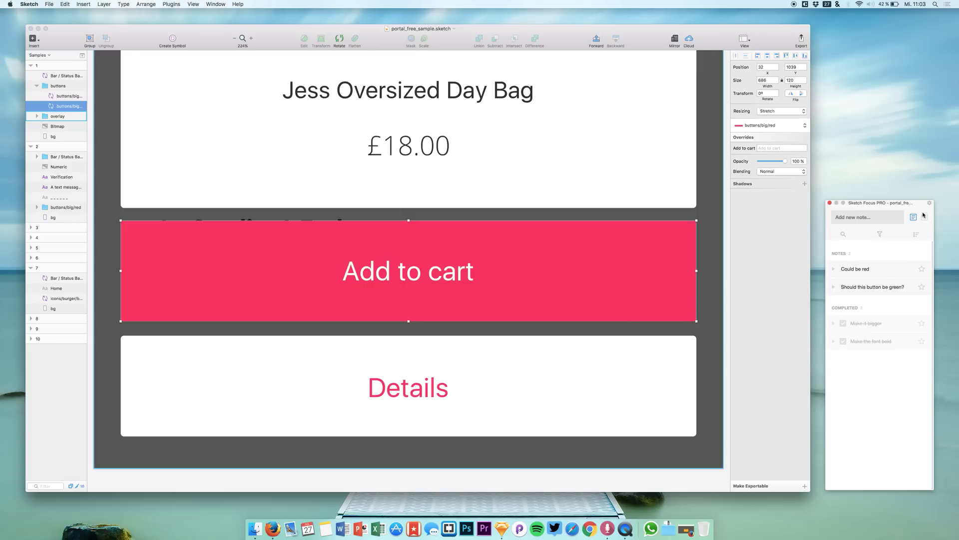
drag(898, 205, 900, 325)
click(932, 326)
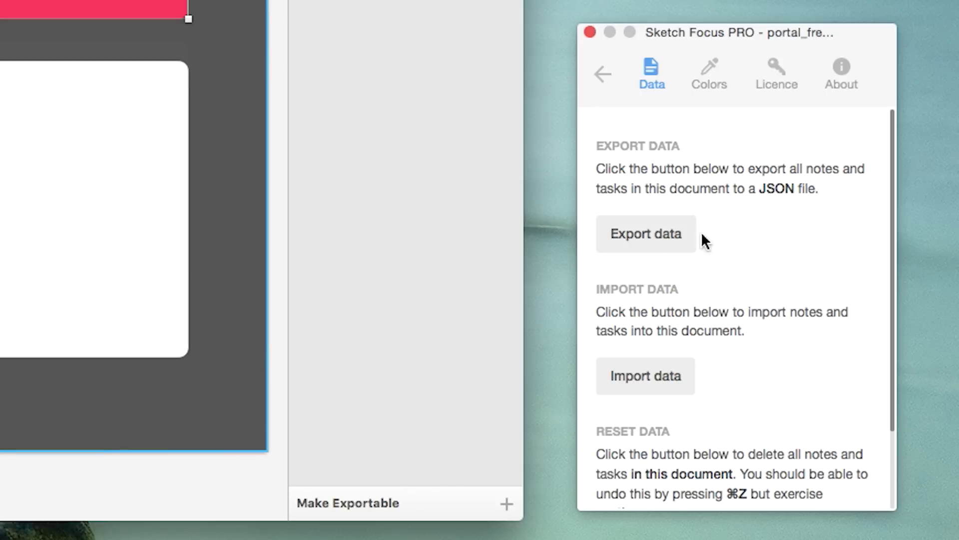
click(601, 73)
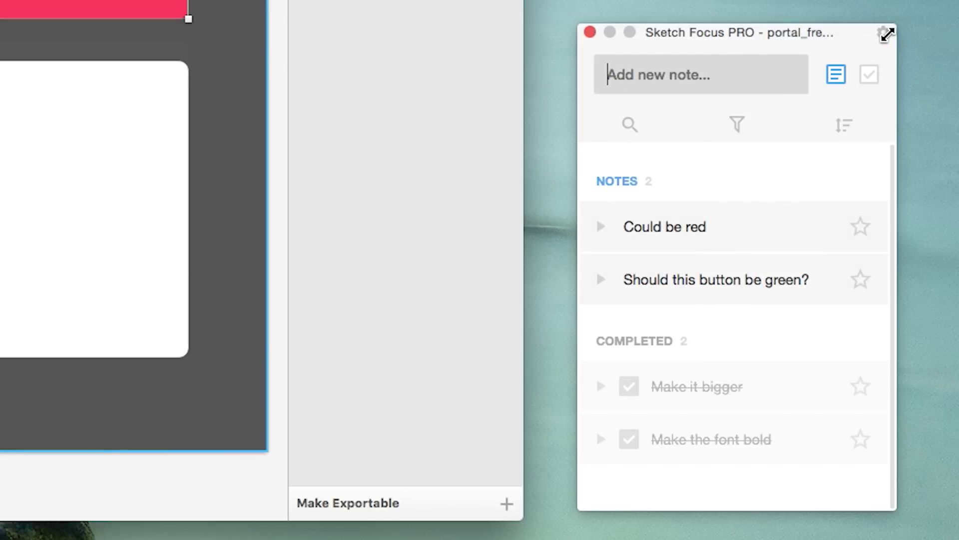
click(883, 32)
scroll(669, 259, down, 5)
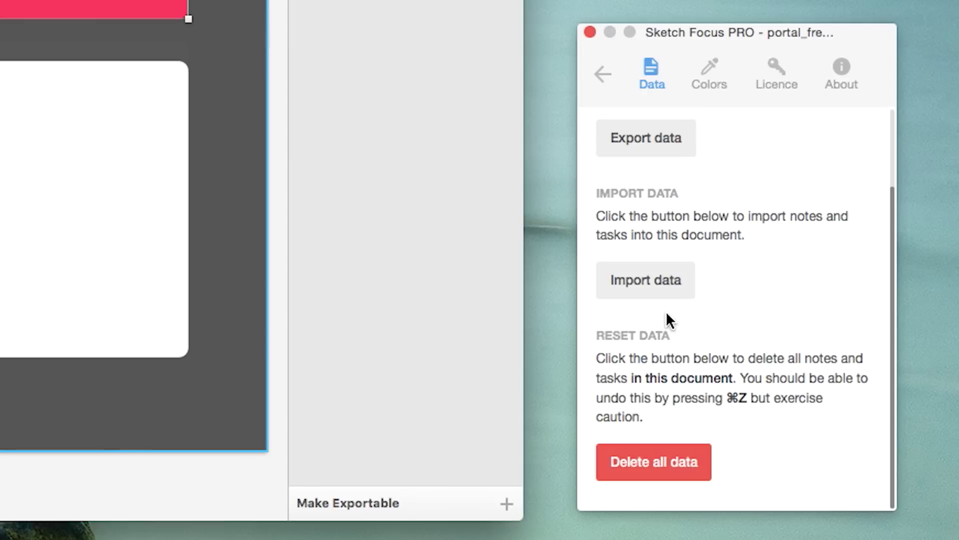
click(605, 73)
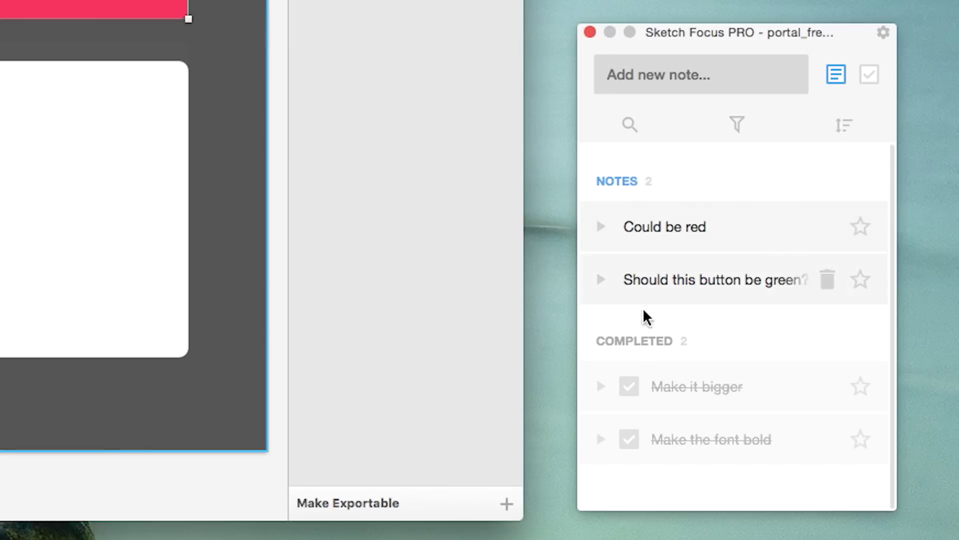
- Delete the 'Could be red' and 'Should this button be green?' notes and the 'Make the font bold' and 'Make it bigger' tasks
mouse_move(814, 251)
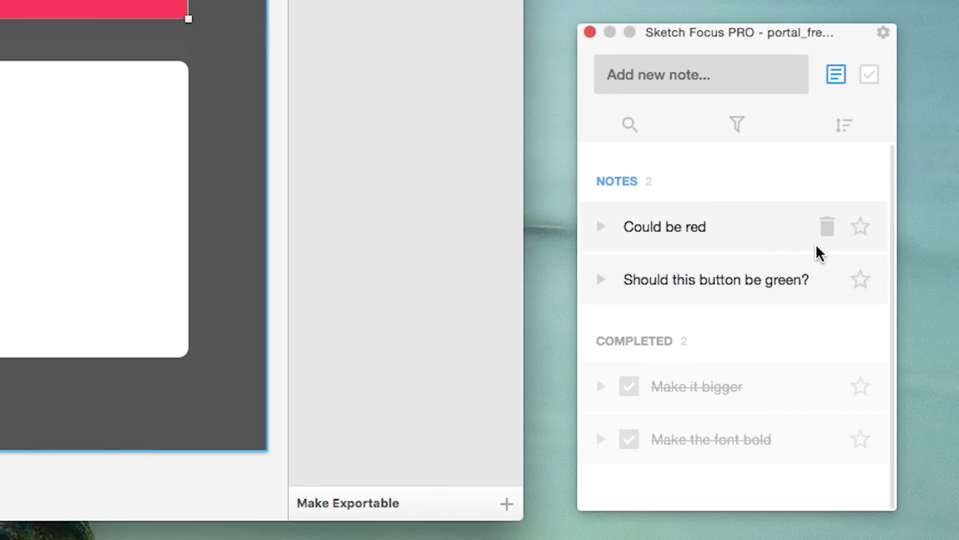
click(845, 231)
click(827, 227)
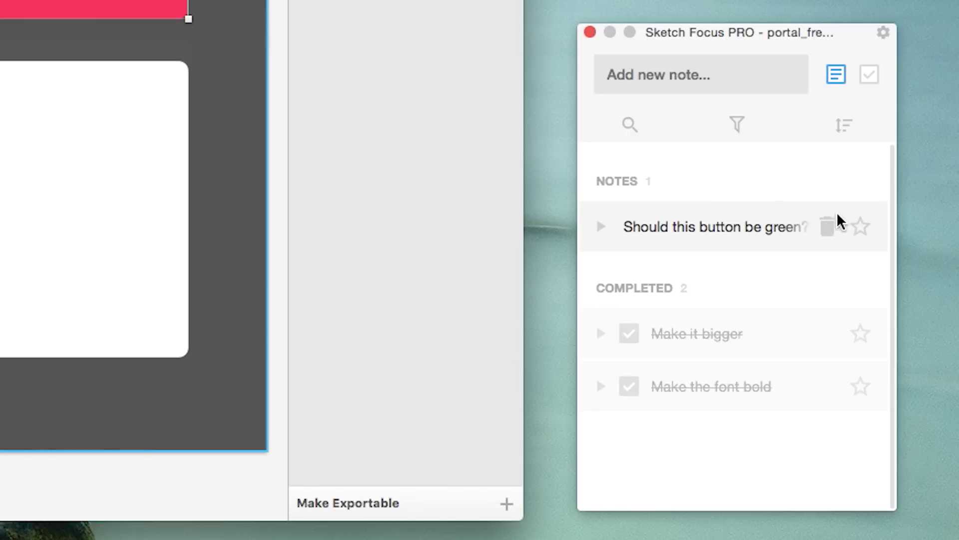
click(827, 226)
click(827, 278)
click(828, 225)
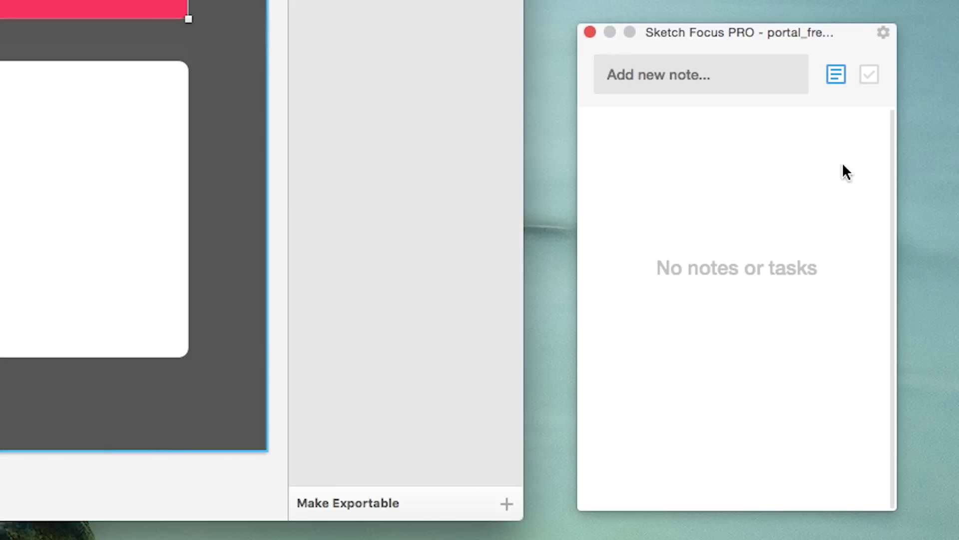
- In the plugin's Colors settings, set the highlight colour to blue and switch the theme to Dark
click(883, 33)
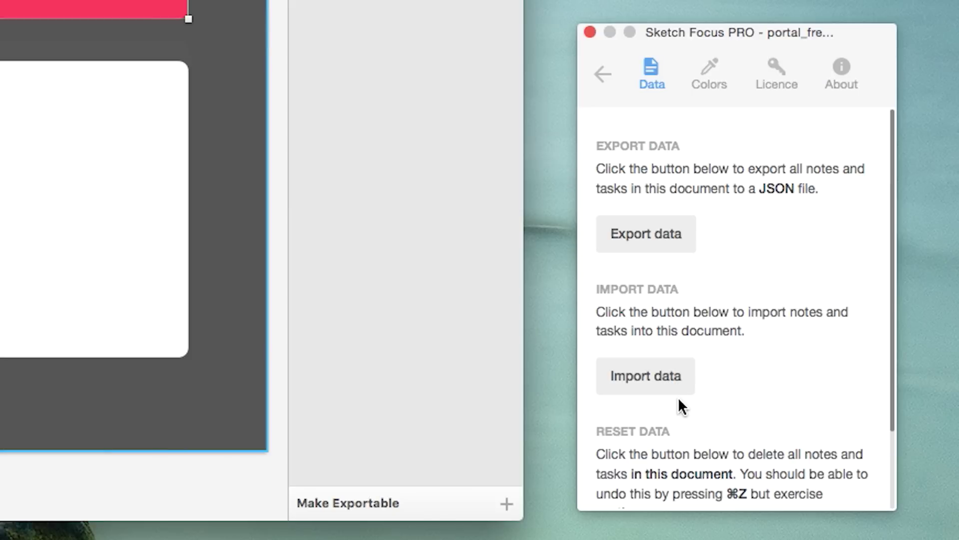
scroll(679, 390, down, 3)
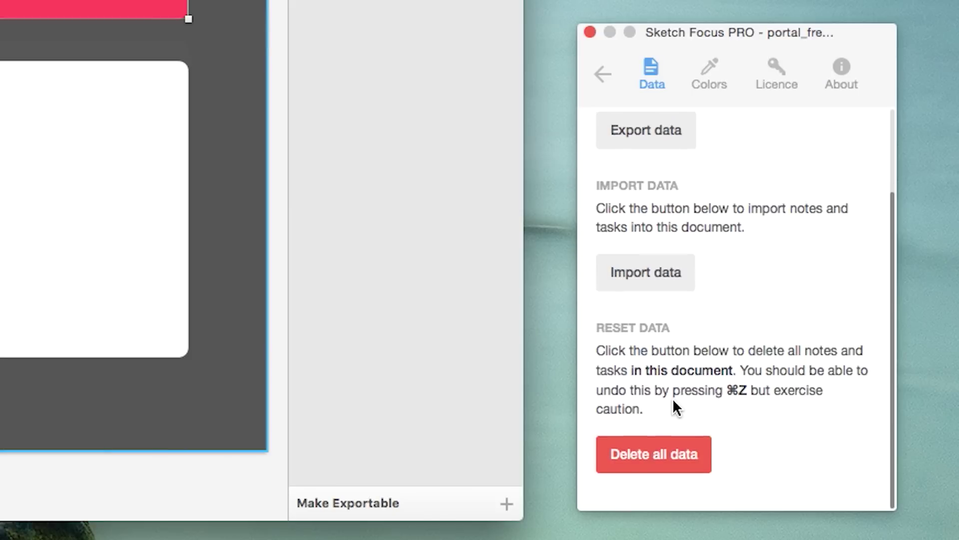
click(711, 83)
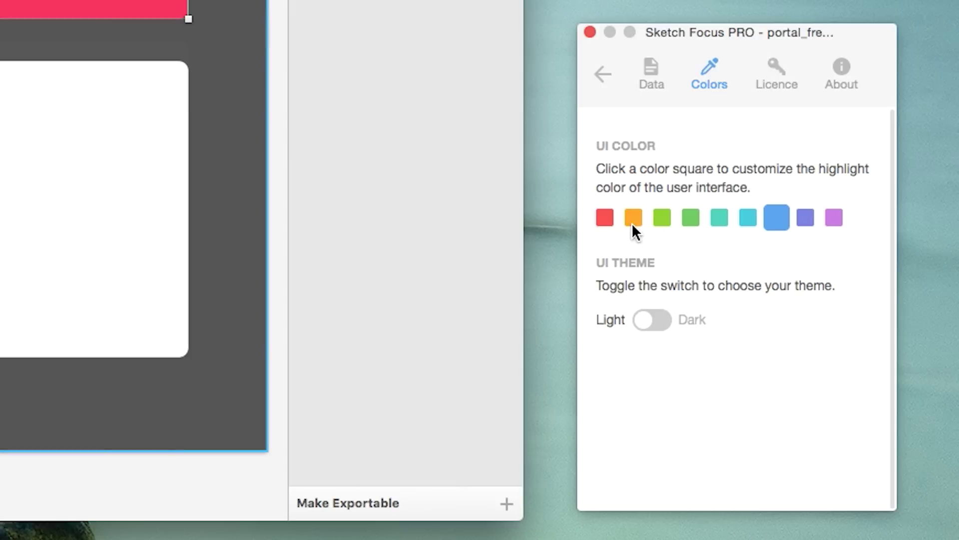
click(605, 218)
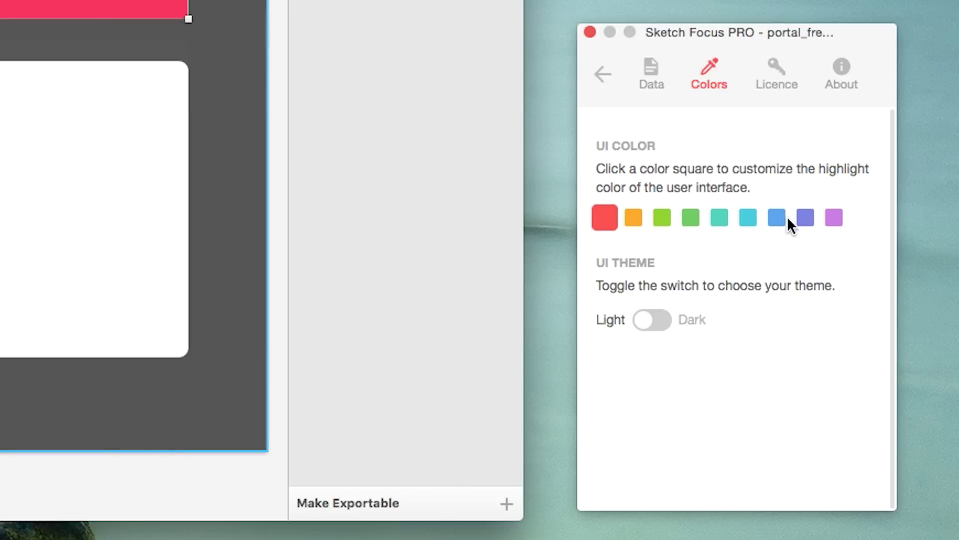
click(662, 218)
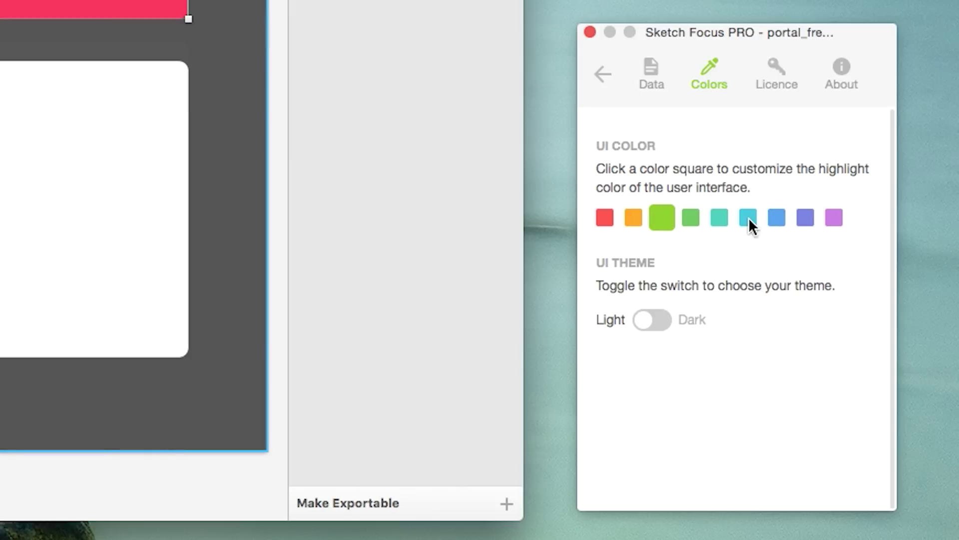
click(778, 222)
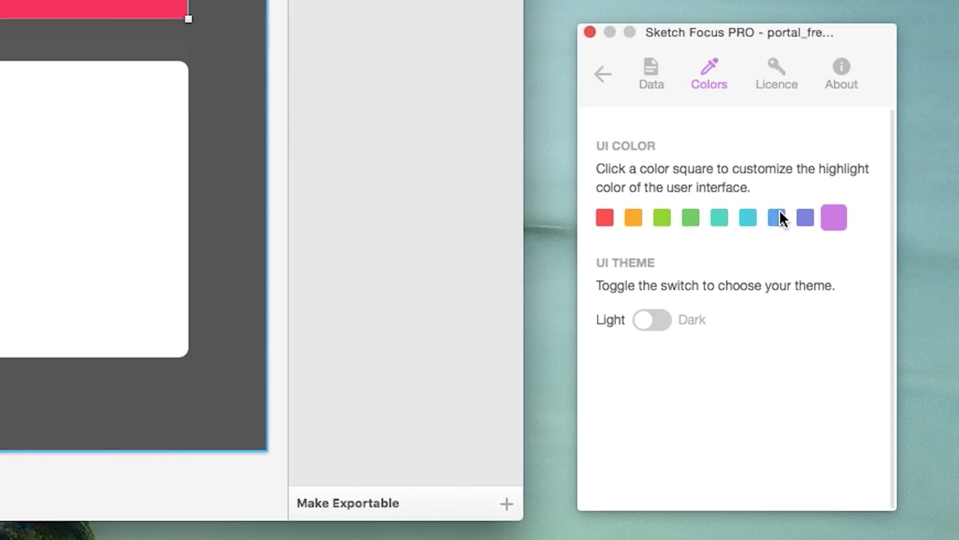
click(692, 217)
click(747, 220)
click(782, 222)
click(658, 321)
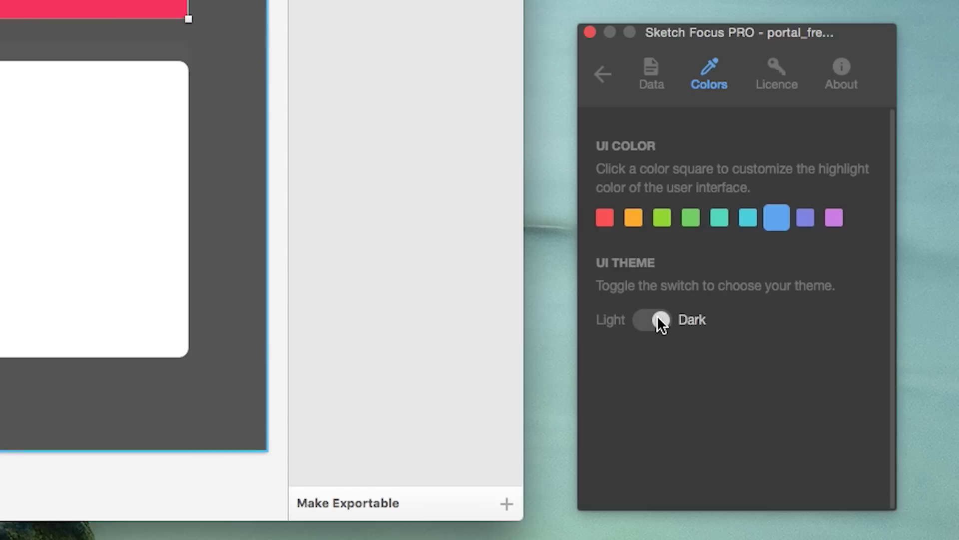
click(604, 75)
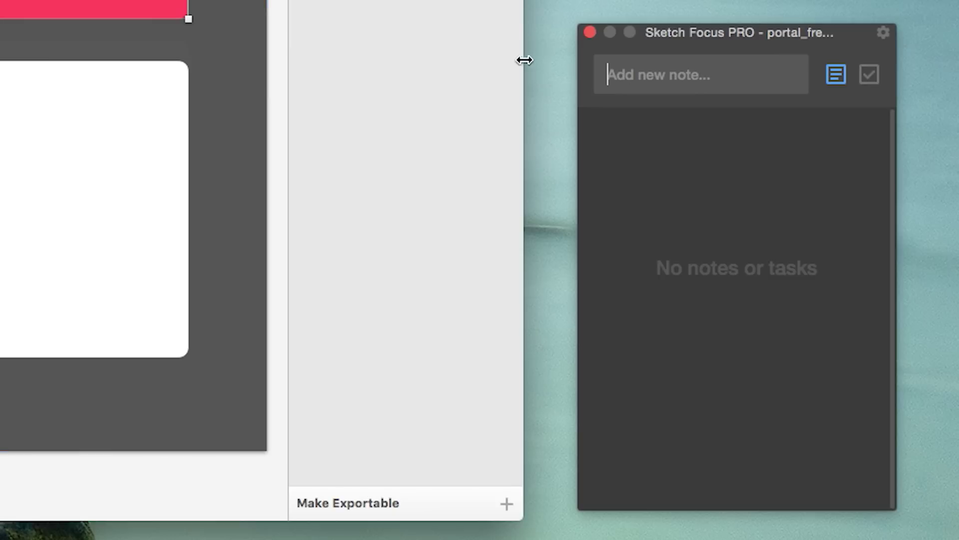
- Add the note 'rmrgin' and link the white Details button to it alongside buttons/big/red
text(rmrgin)
key(Return)
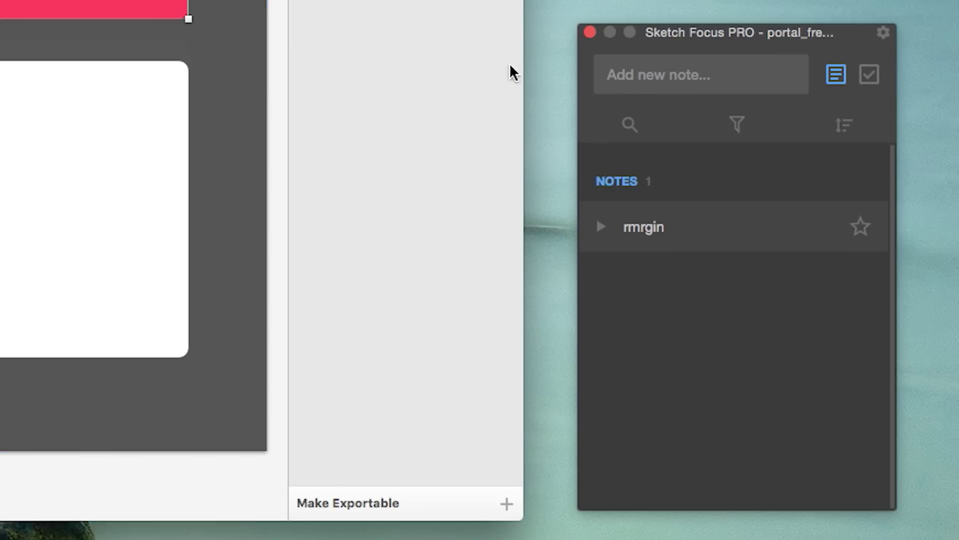
click(601, 227)
scroll(632, 305, down, 1)
mouse_move(803, 353)
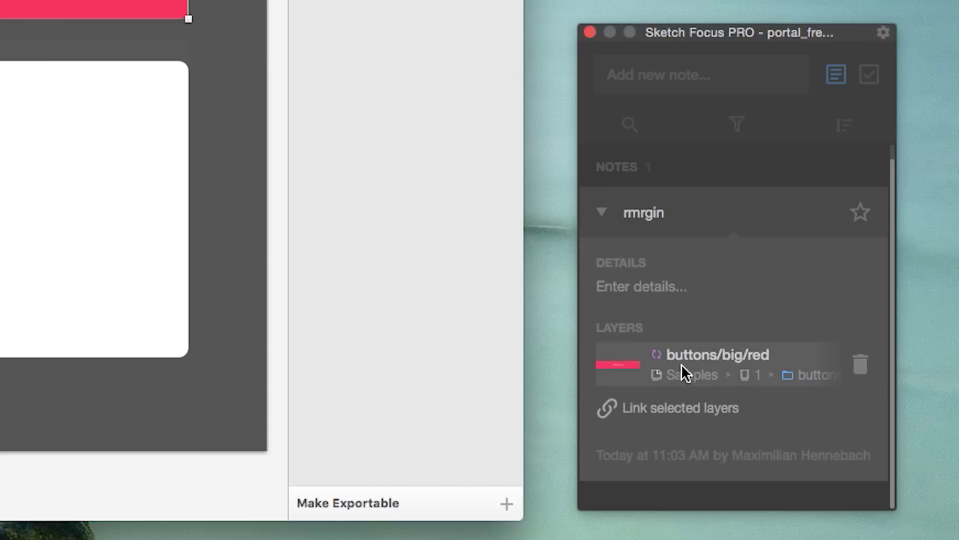
click(56, 166)
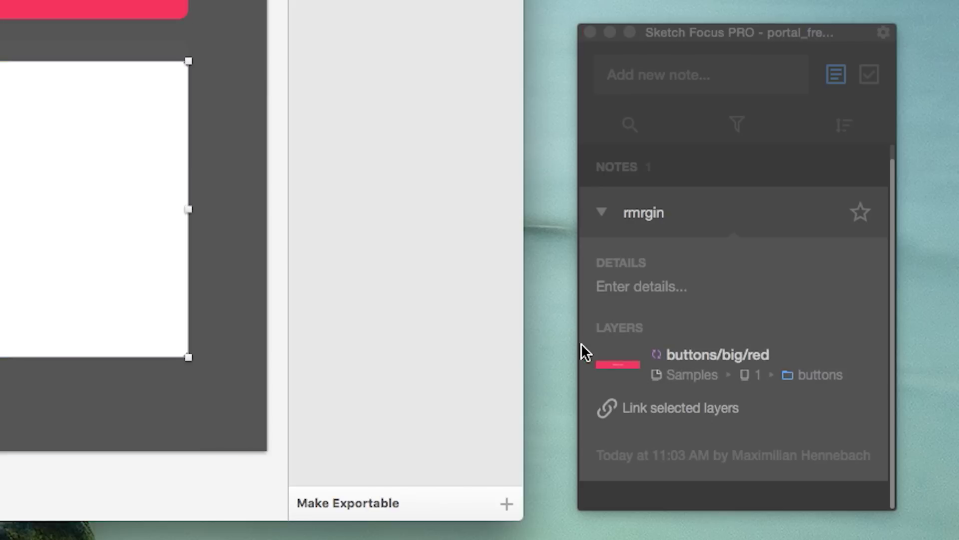
click(608, 402)
scroll(606, 405, down, 3)
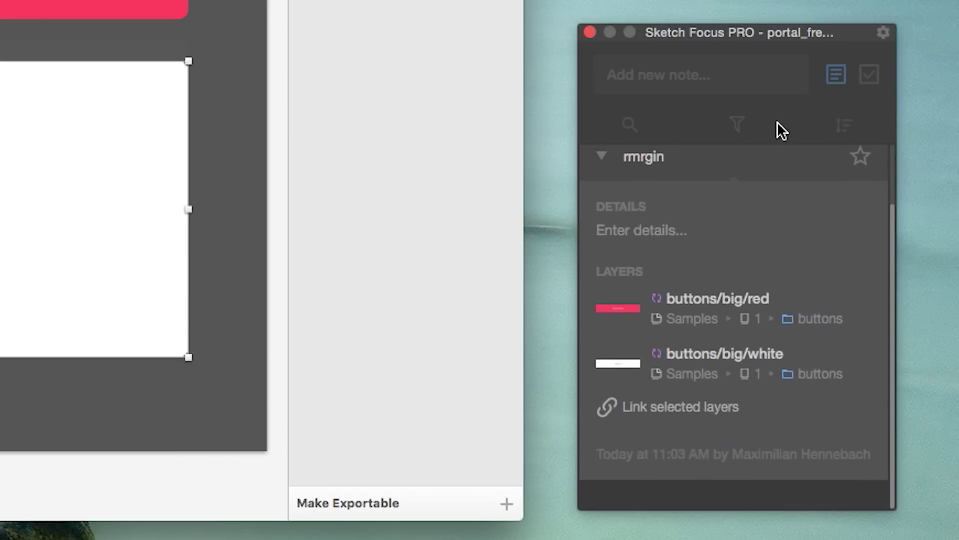
- View the plugin's About page for version 1.0.2, with the 25% PRO discount share options
click(883, 32)
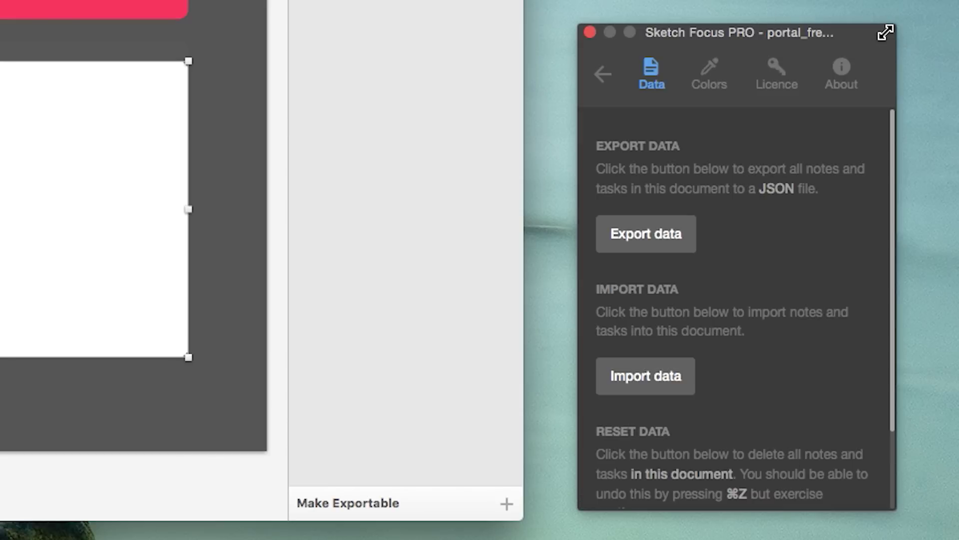
click(774, 69)
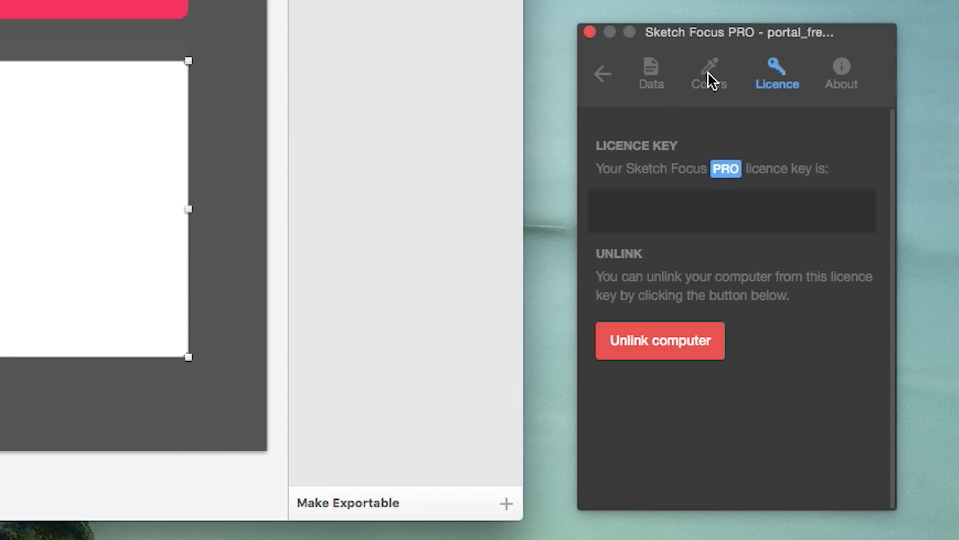
click(843, 77)
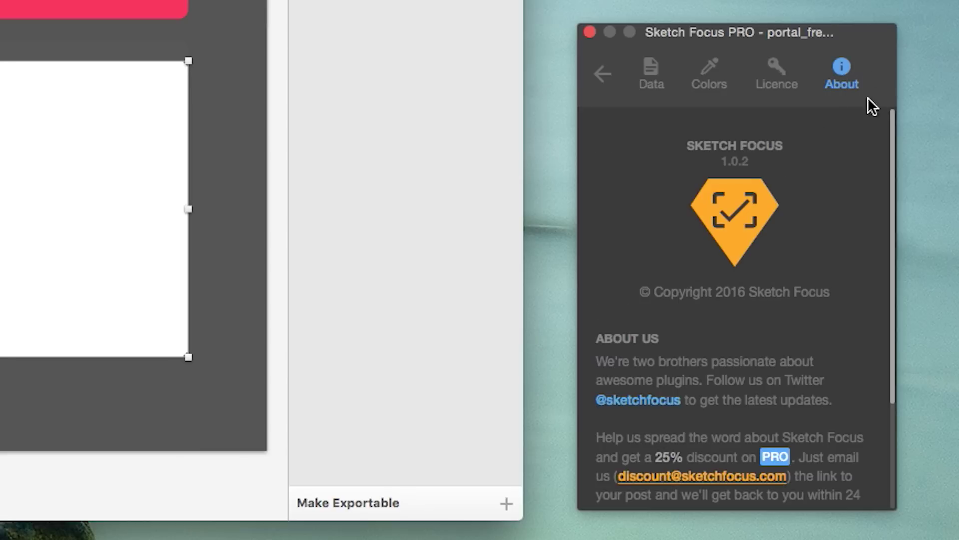
scroll(757, 179, down, 5)
scroll(756, 178, up, 5)
scroll(709, 304, down, 5)
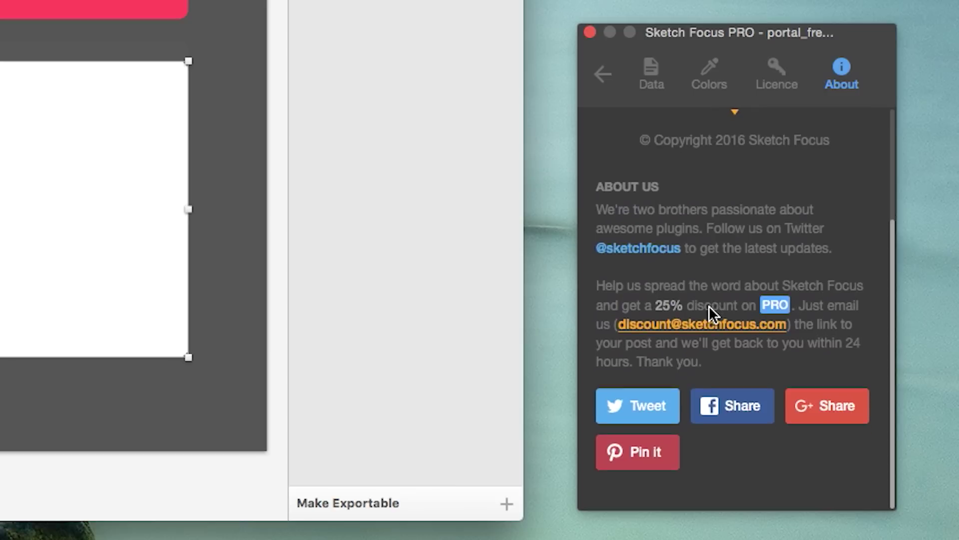
scroll(709, 310, up, 1)
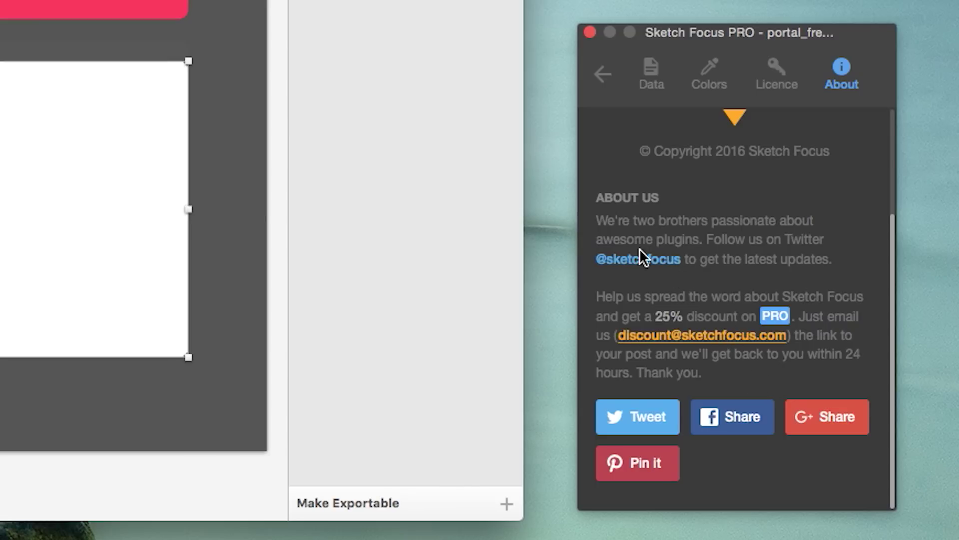
- Check the Data page, then expand the rmrgin note showing its red and white button layers
click(657, 80)
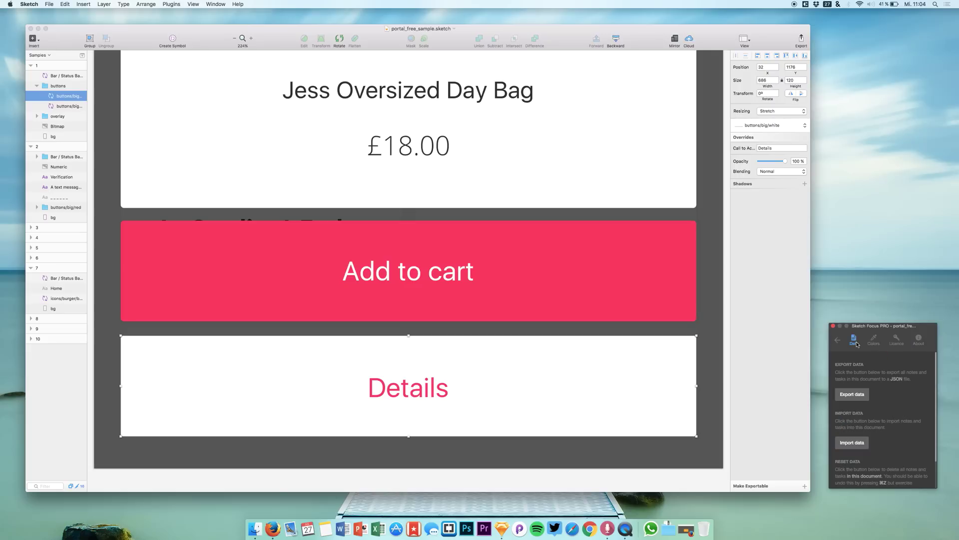
click(838, 341)
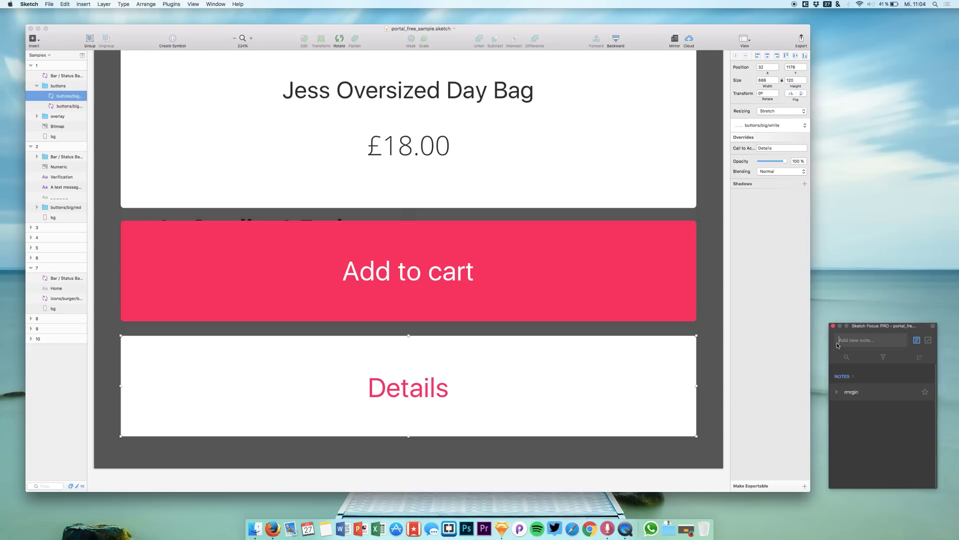
scroll(707, 358, down, 10)
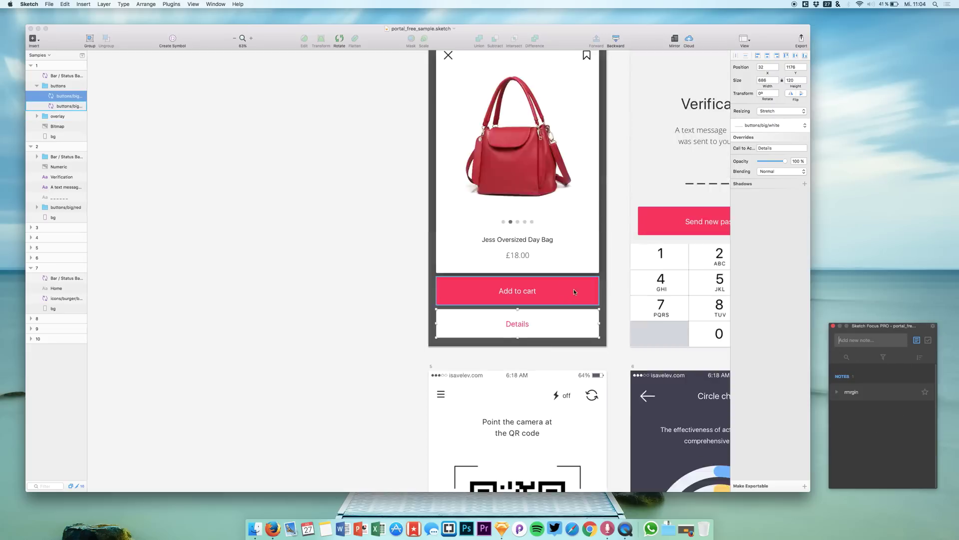
click(851, 391)
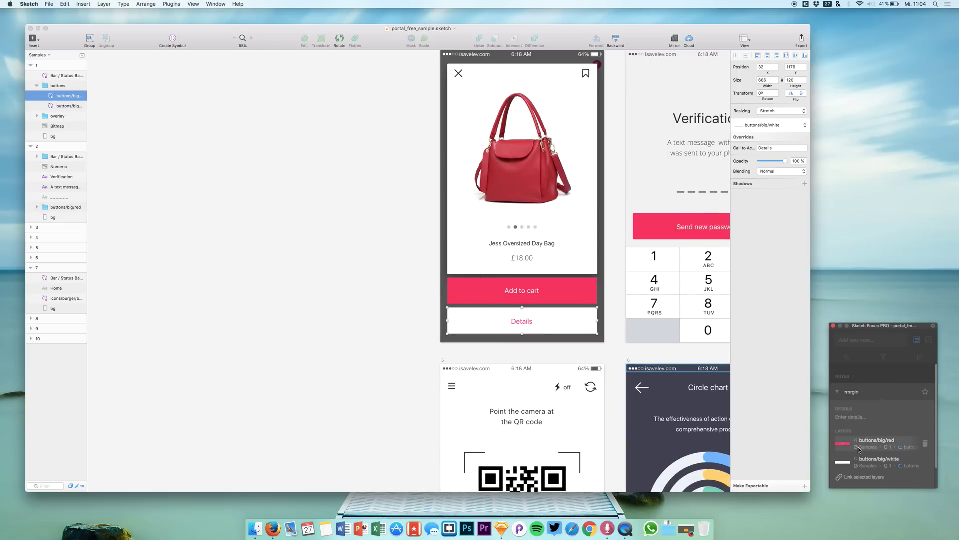
- Zoom out to all artboards and select the cover 5 book on the Books artboard
key(super+1)
click(660, 404)
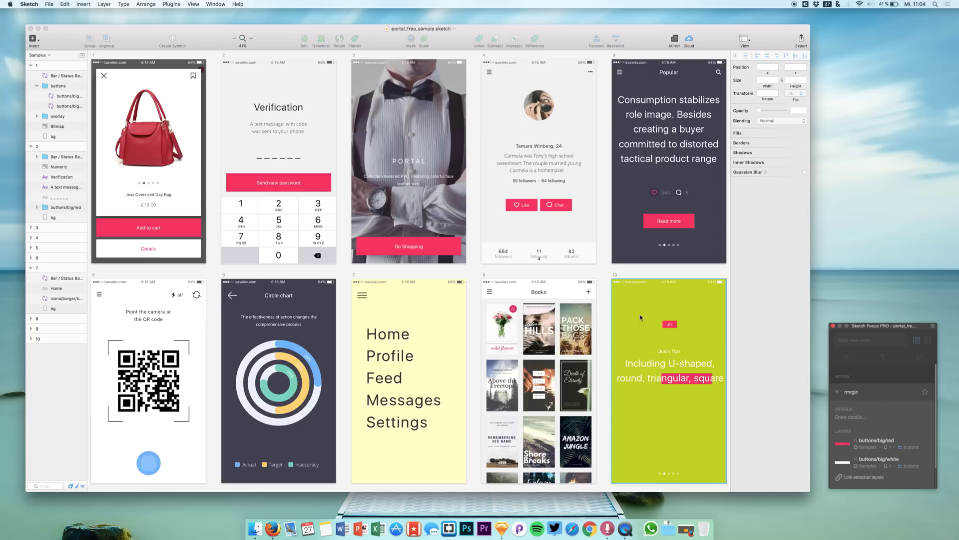
scroll(664, 367, down, 2)
scroll(664, 368, right, 2)
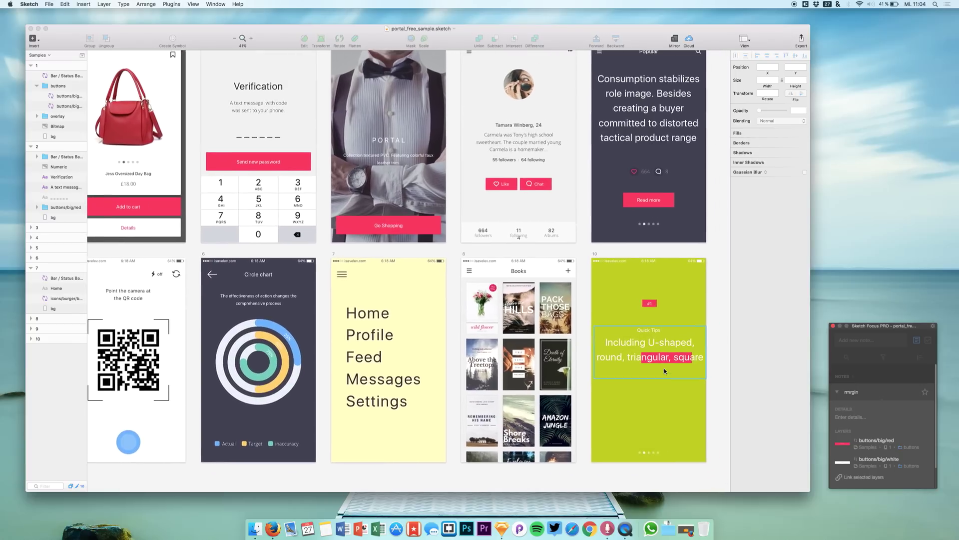
scroll(664, 367, left, 2)
scroll(664, 367, up, 1)
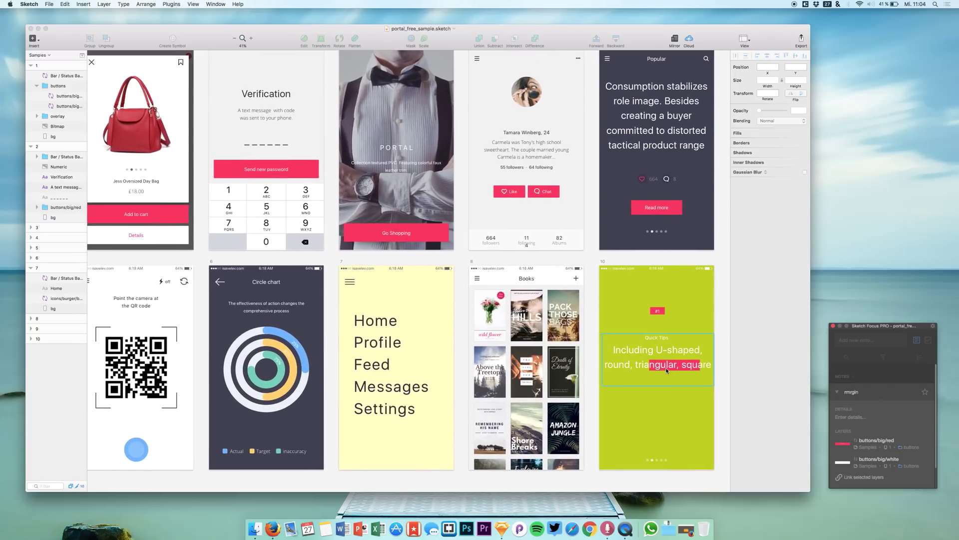
click(617, 344)
click(658, 311)
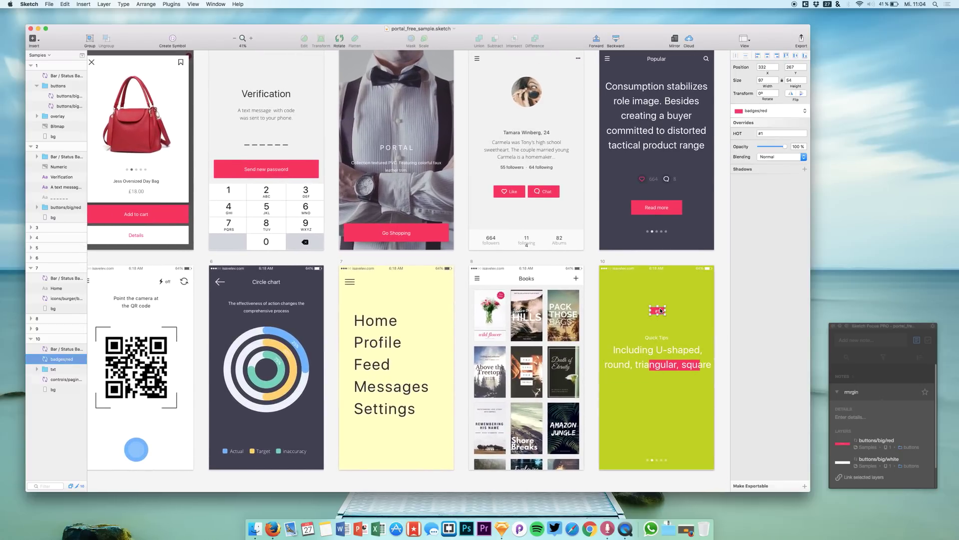
click(657, 365)
click(527, 371)
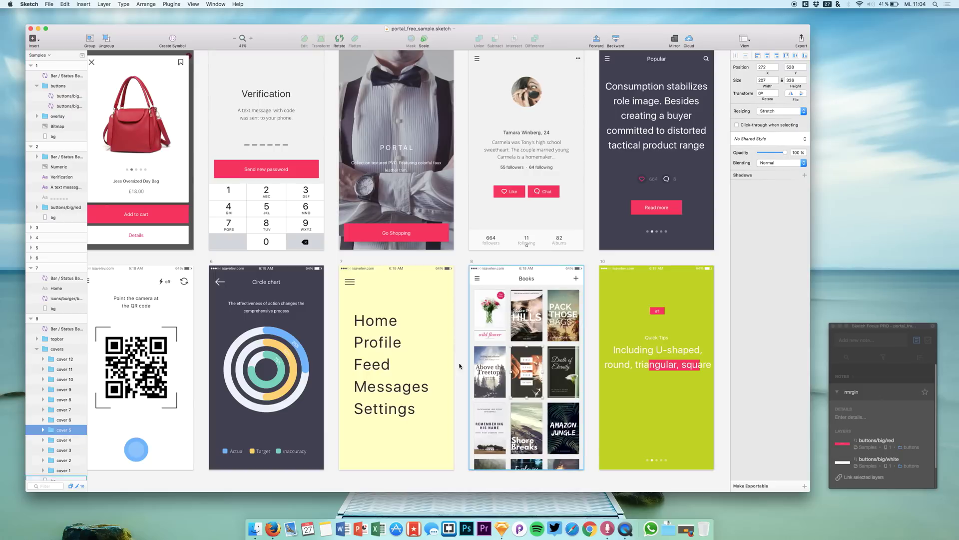
- Switch to task mode and add a new task named 'sdfds'
click(927, 340)
text(sdfds)
key(Return)
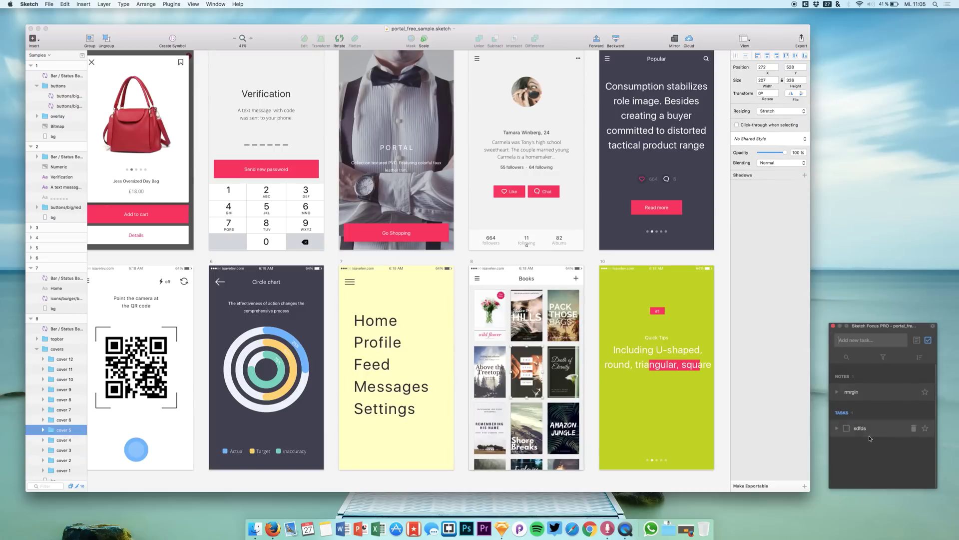
- Expand the sdfds task and unlink the cover 5 layer from it
click(848, 431)
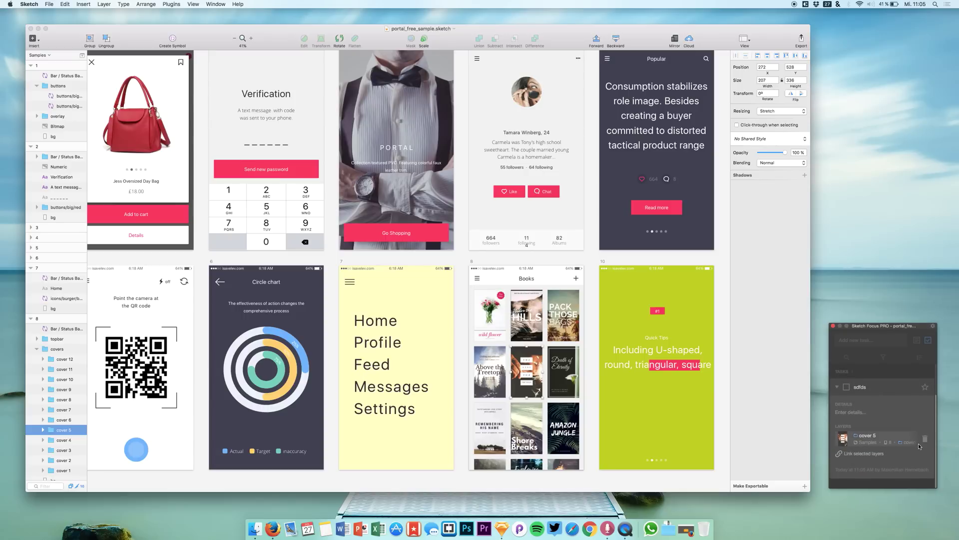
click(925, 439)
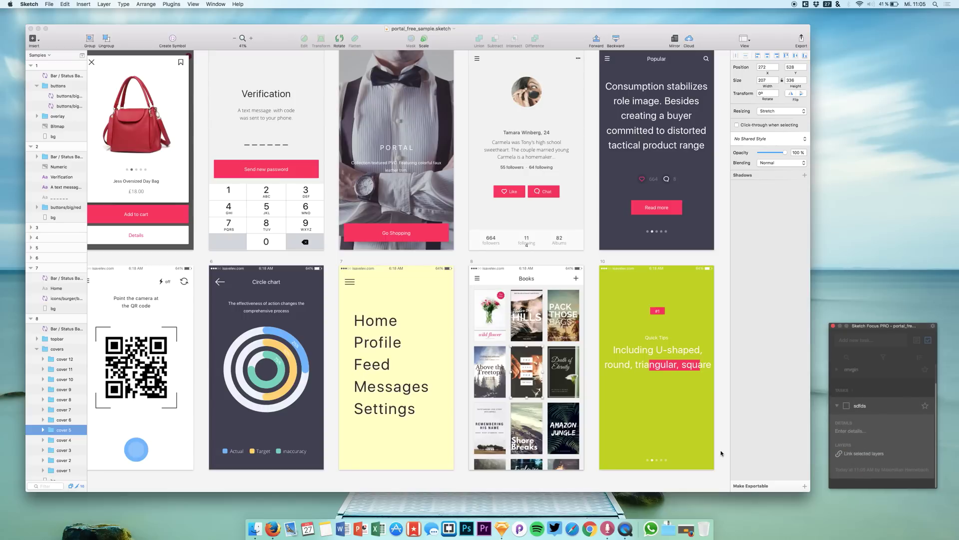
scroll(652, 409, left, 5)
scroll(651, 409, up, 2)
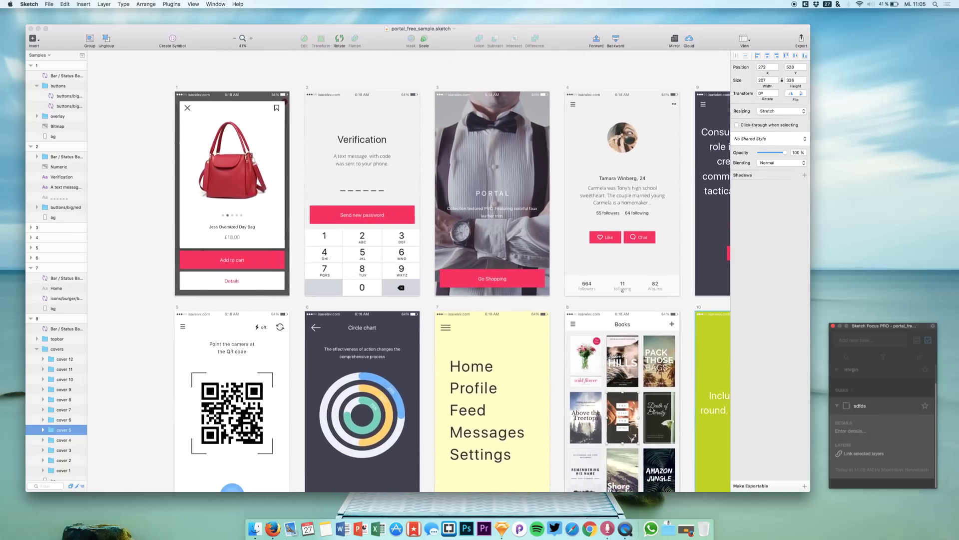
ctrl+scroll(521, 321, up, 5)
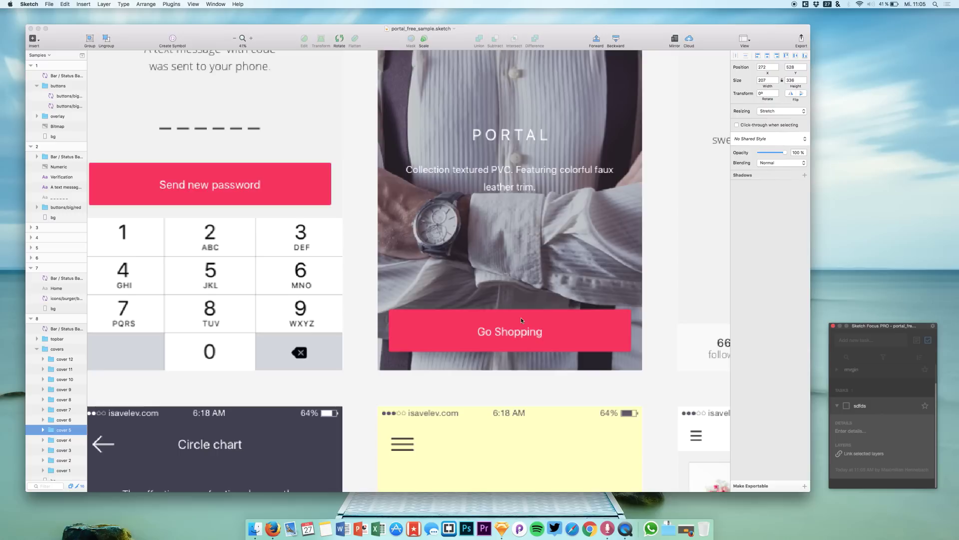
scroll(521, 320, down, 3)
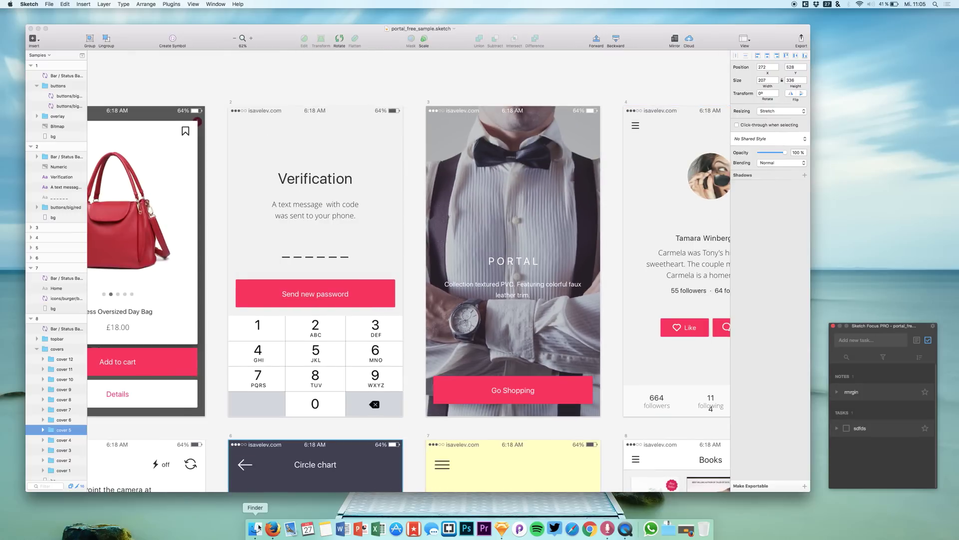
click(274, 529)
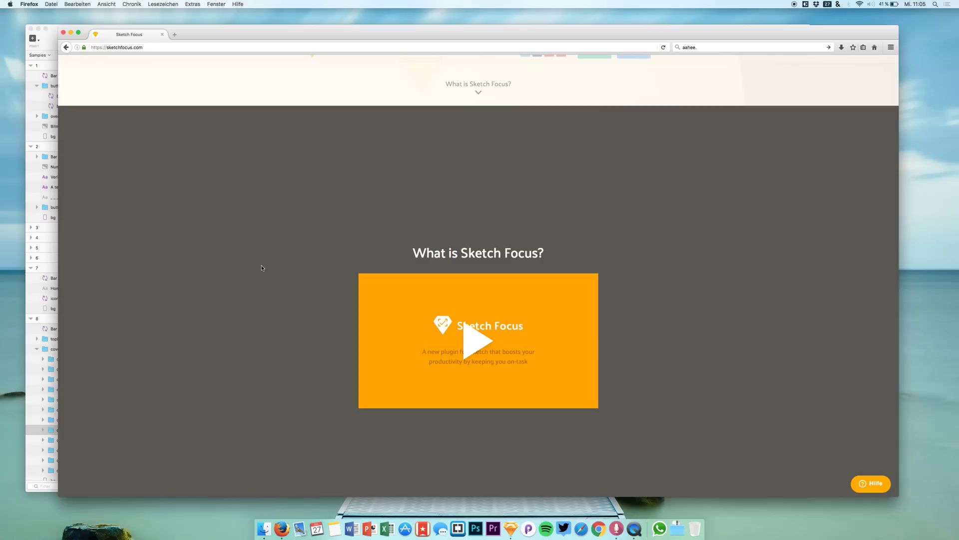
- Scroll through the sketchfocus.com page, then minimize Firefox to return to Sketch
scroll(339, 252, down, 15)
scroll(340, 252, down, 20)
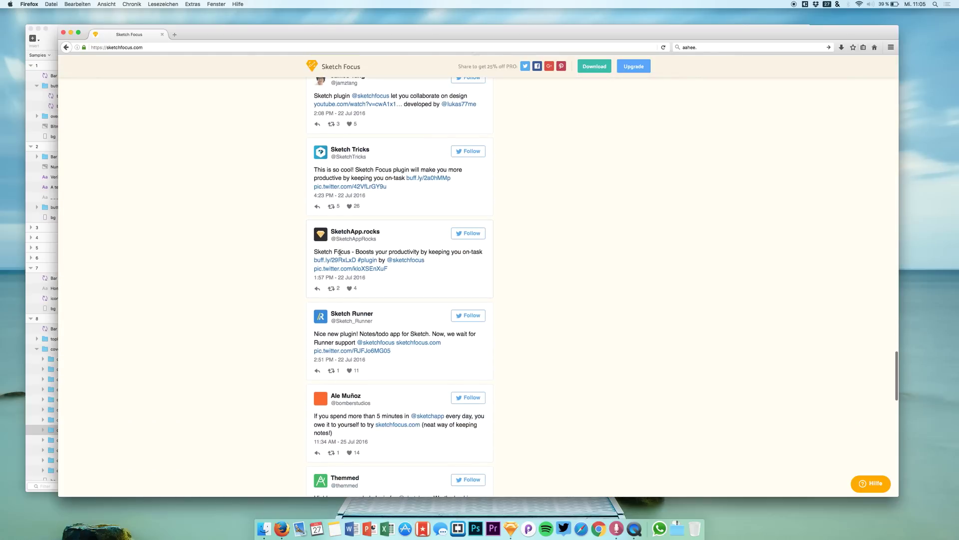
scroll(340, 252, up, 20)
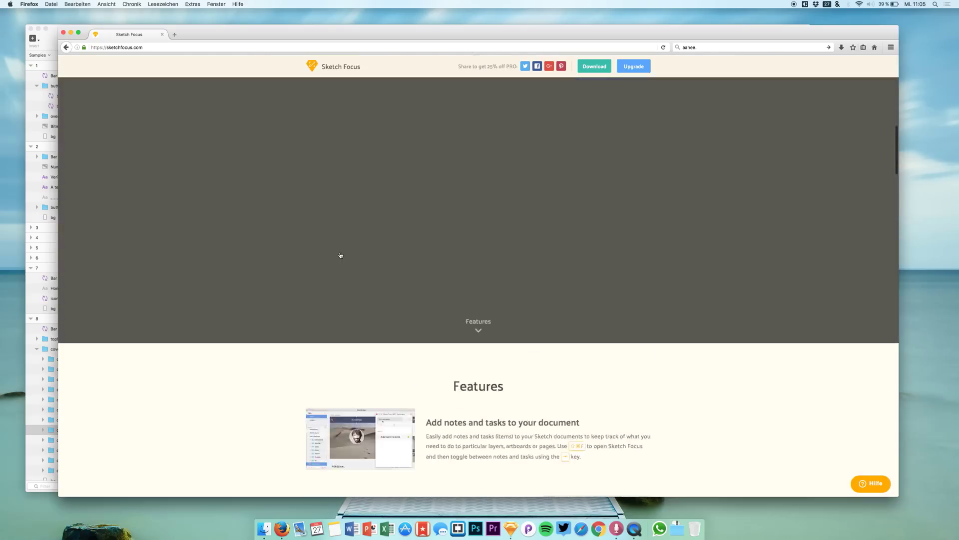
scroll(340, 255, up, 8)
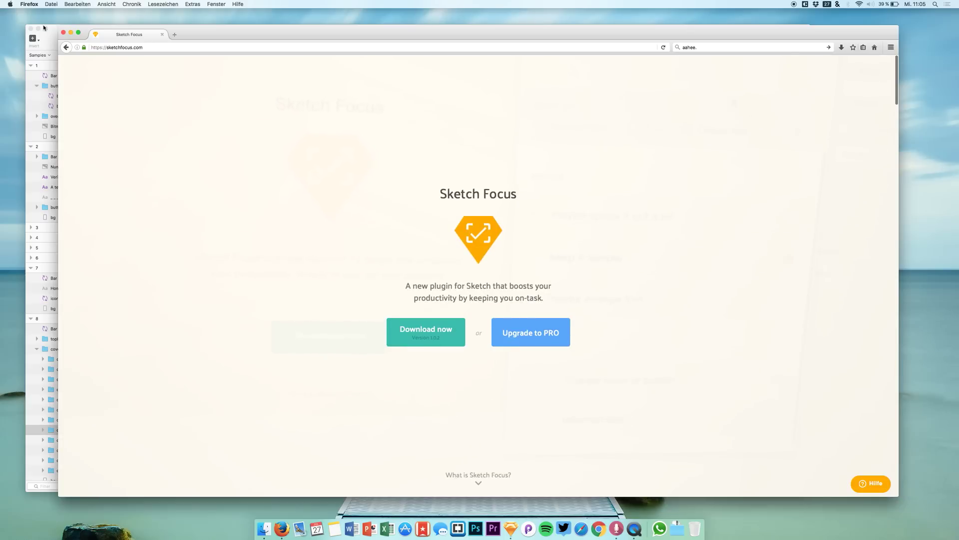
click(70, 33)
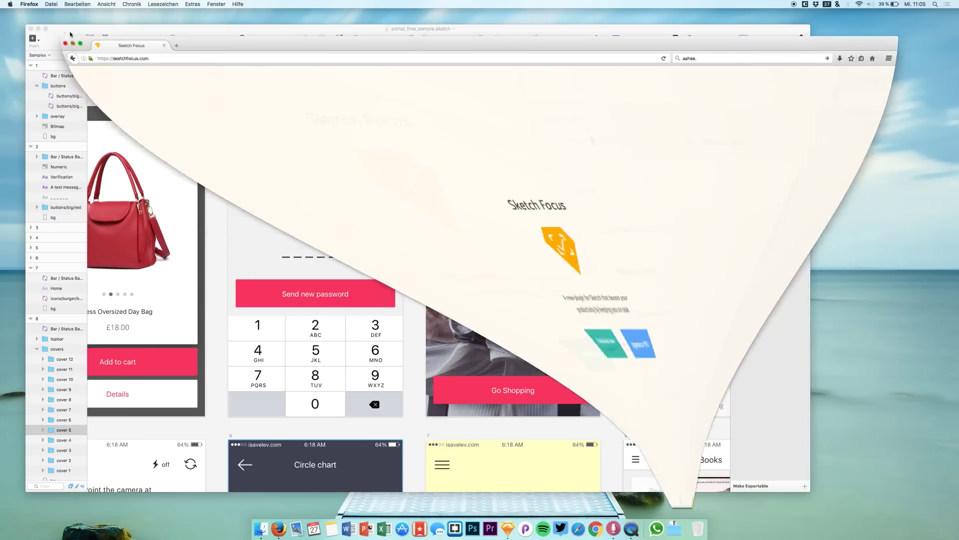